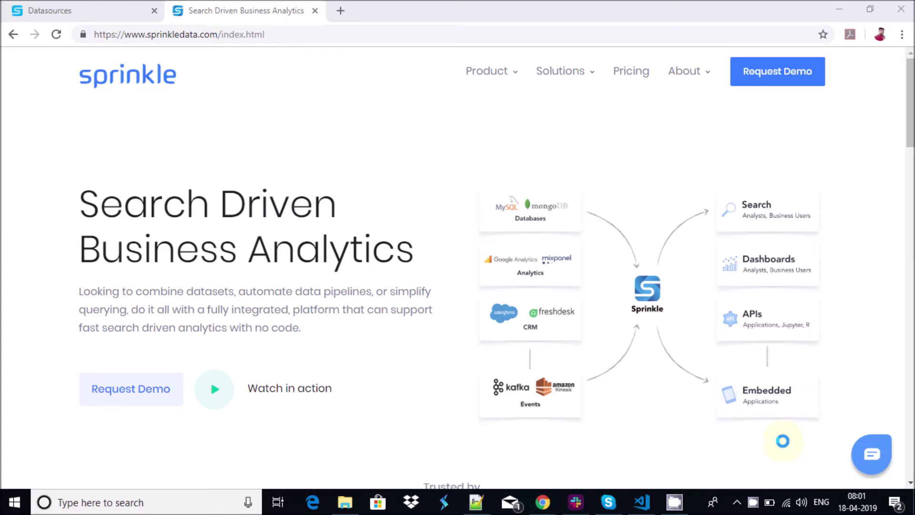
- Switch to the Datasources page, review the source types offered for a new datasource, and cancel its creation
left_click(118, 7)
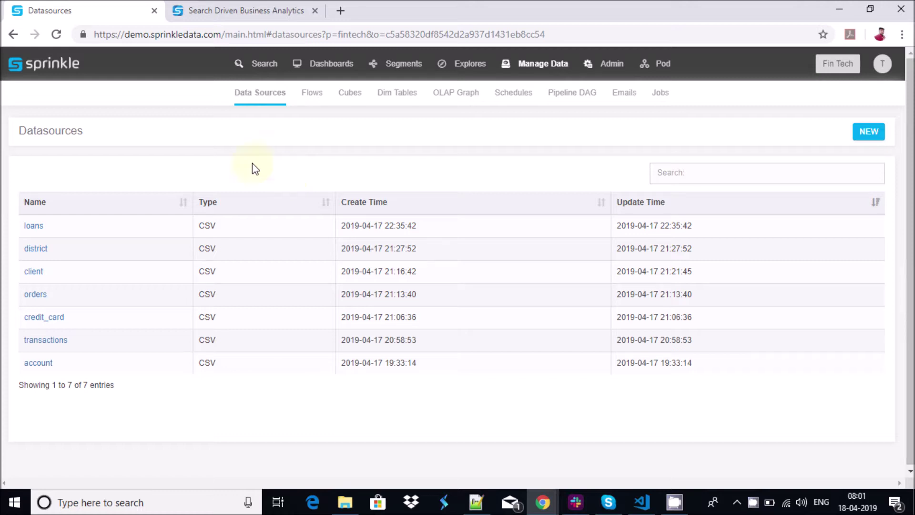
left_click(875, 137)
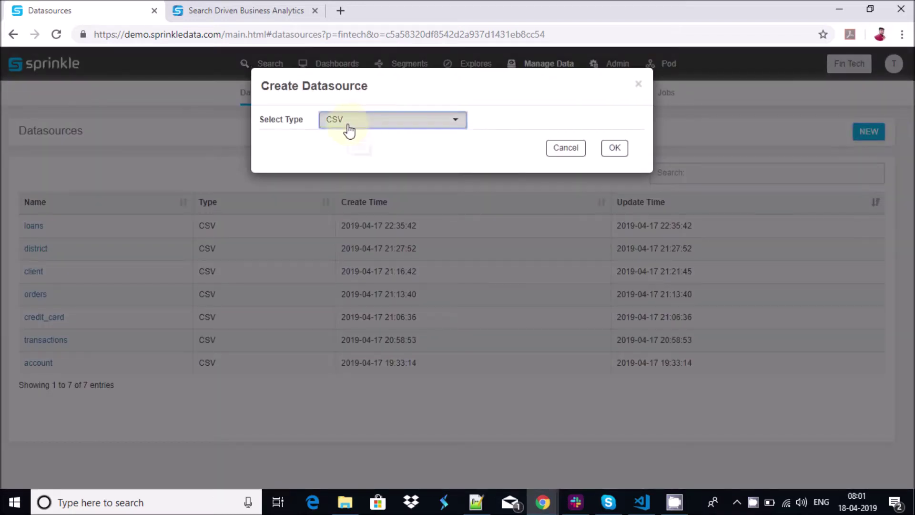
left_click(351, 129)
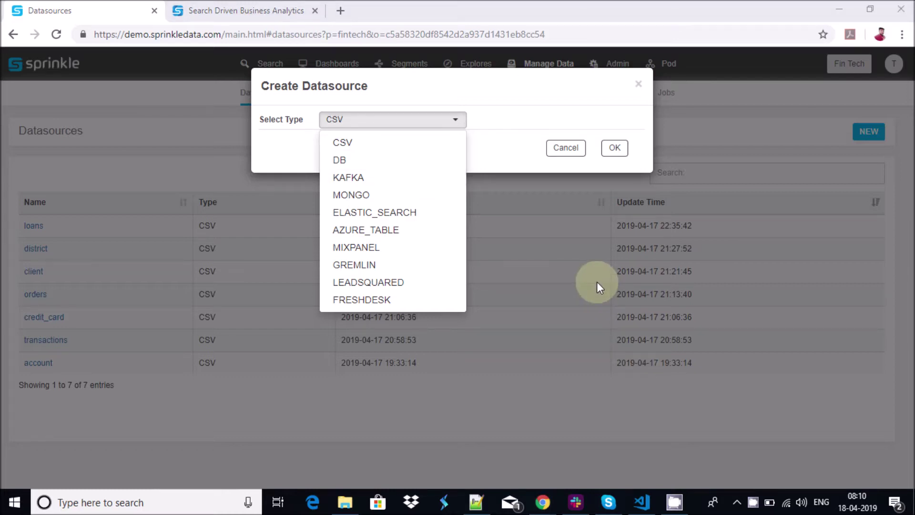
left_click(575, 150)
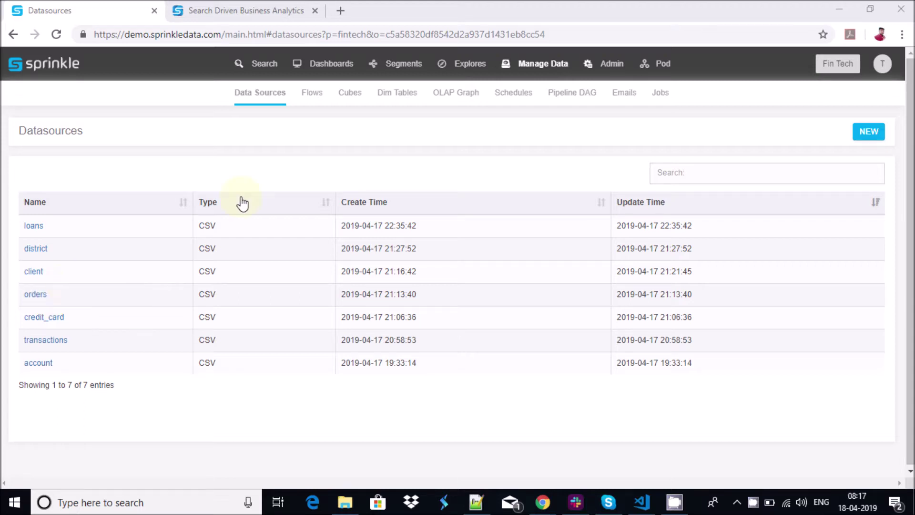
- Open the transaction flow and read through its prepare script
left_click(316, 100)
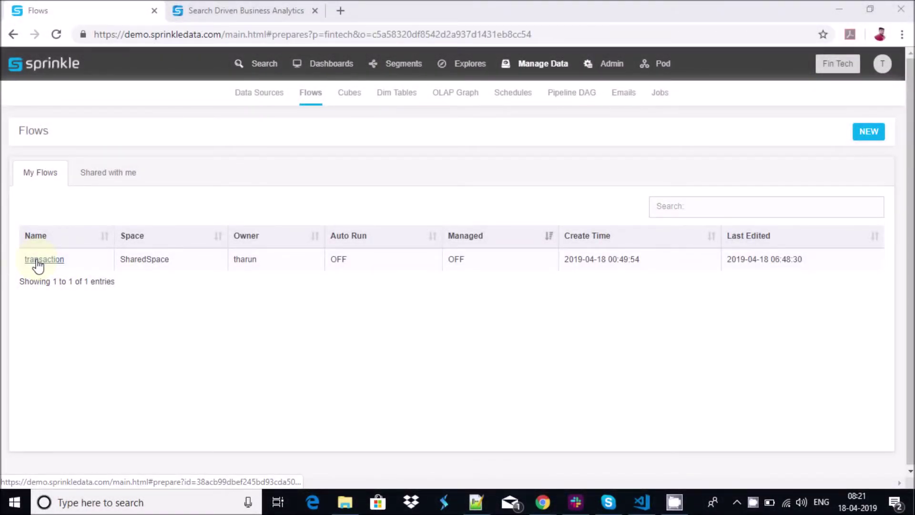
left_click(37, 260)
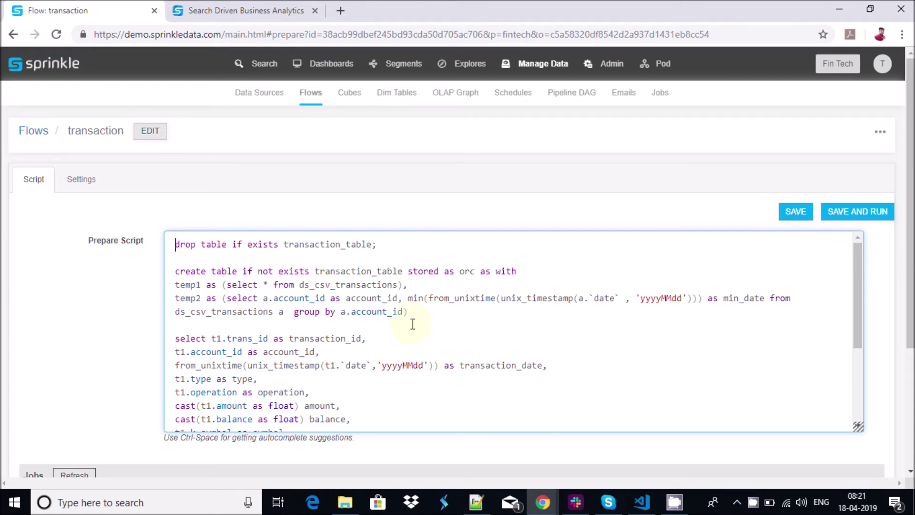
scroll(411, 333, "down", 3)
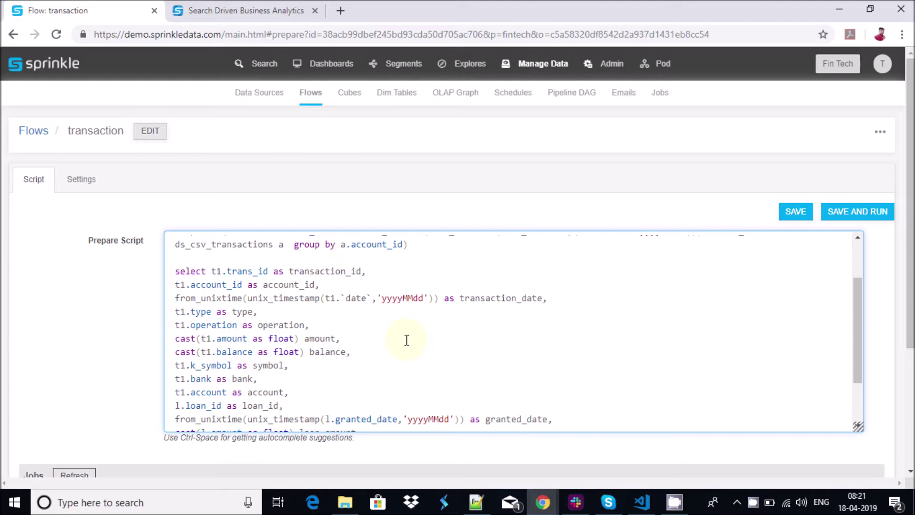
scroll(407, 341, "up", 3)
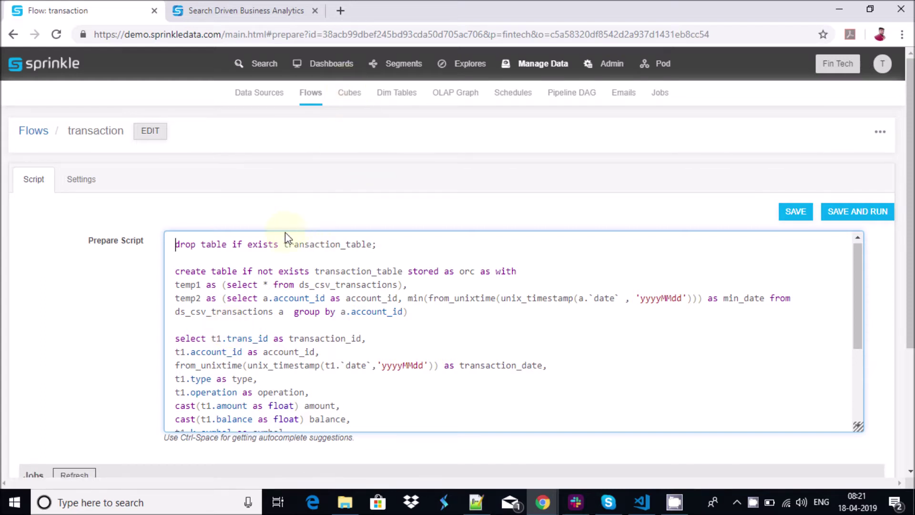
- Open the cube_transactions cube and look through its mapping, dimensions, date dimensions and measures
left_click(349, 95)
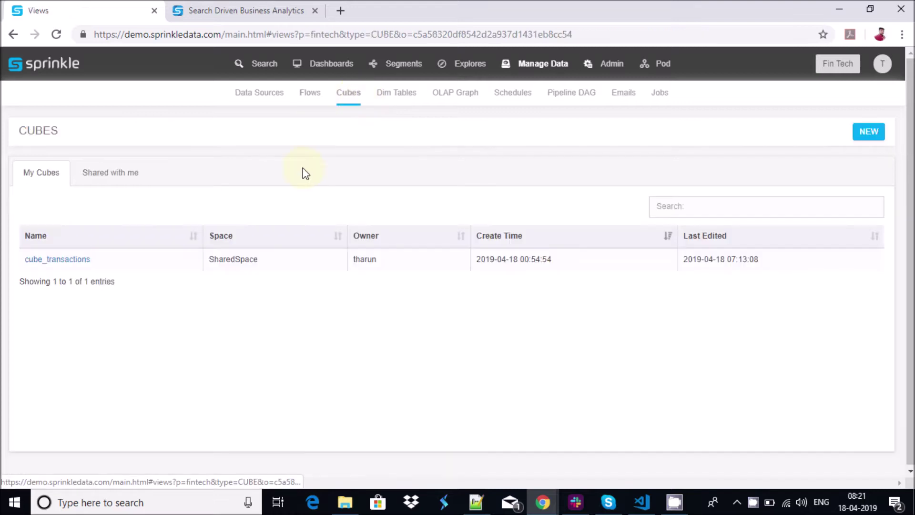
left_click(73, 265)
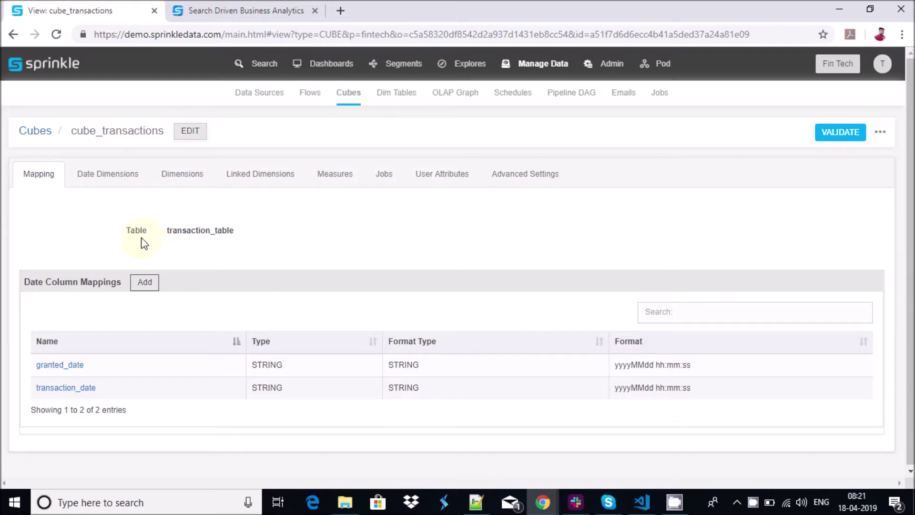
left_click(172, 181)
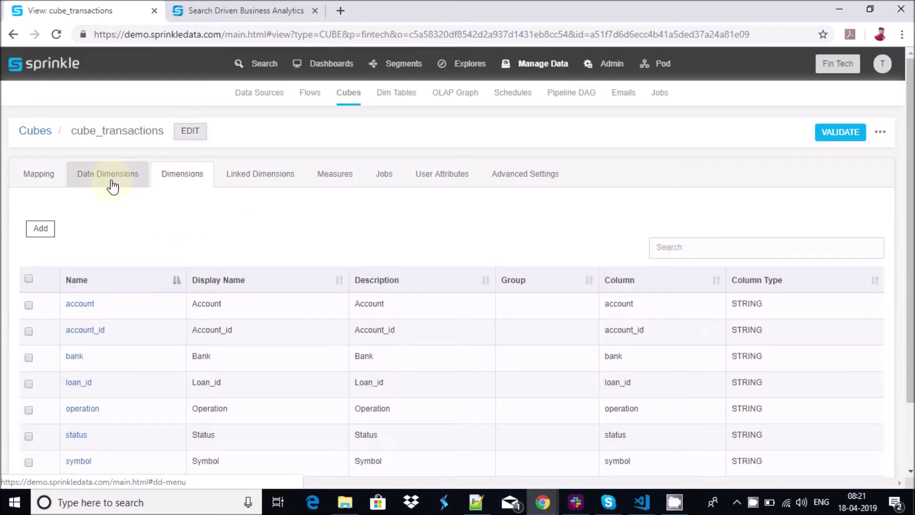
left_click(326, 181)
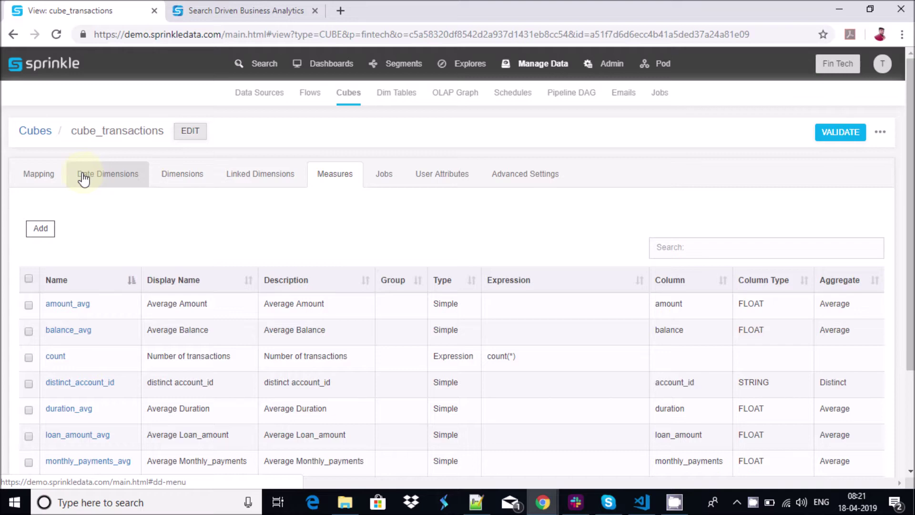
left_click(82, 176)
left_click(334, 176)
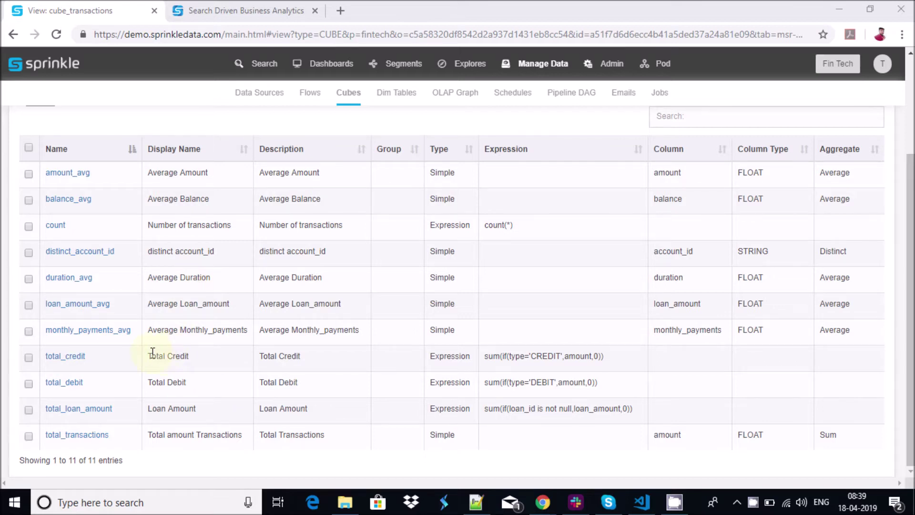
- Examine the cube's measures, especially the expressions for total credit, total debit and loan amount, and the Distinct and Sum aggregates
left_click_drag(148, 356, 639, 423)
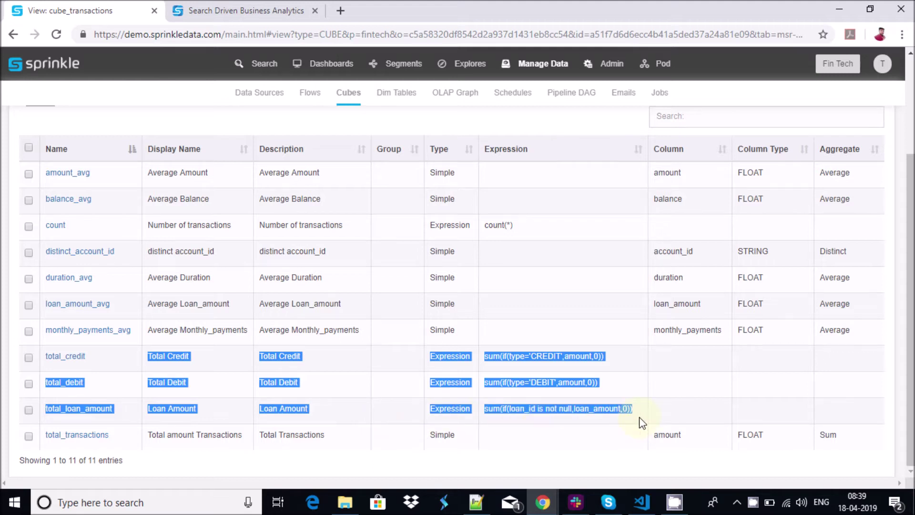
double_click(150, 173)
left_click_drag(206, 177, 510, 206)
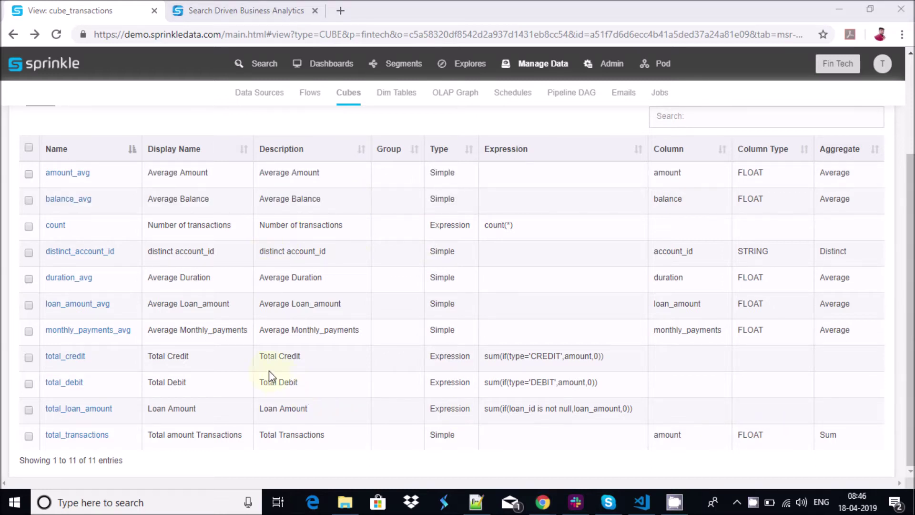
left_click_drag(261, 356, 599, 427)
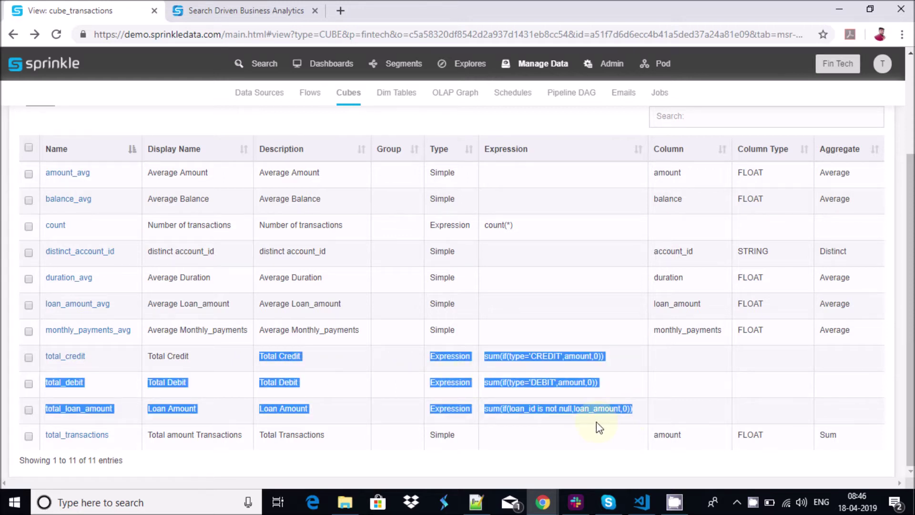
left_click(596, 423)
left_click_drag(485, 358, 638, 409)
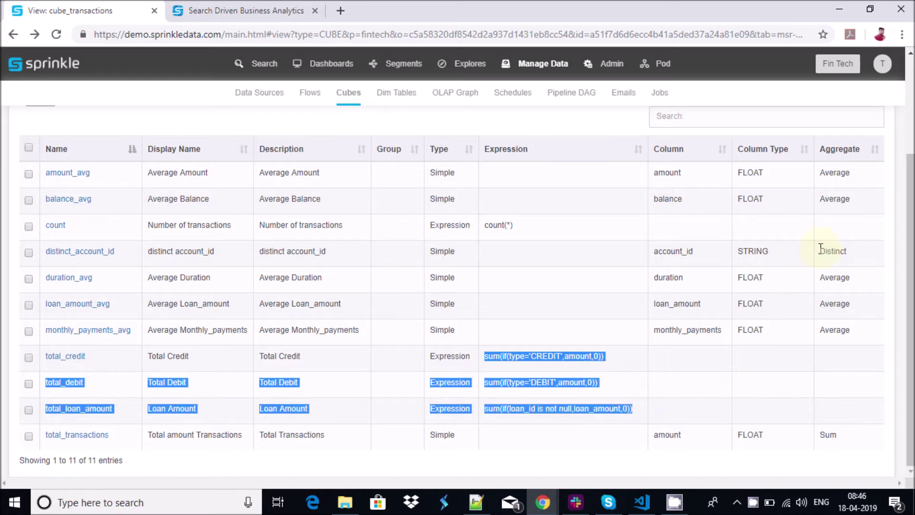
left_click_drag(821, 249, 857, 249)
left_click_drag(849, 434, 826, 434)
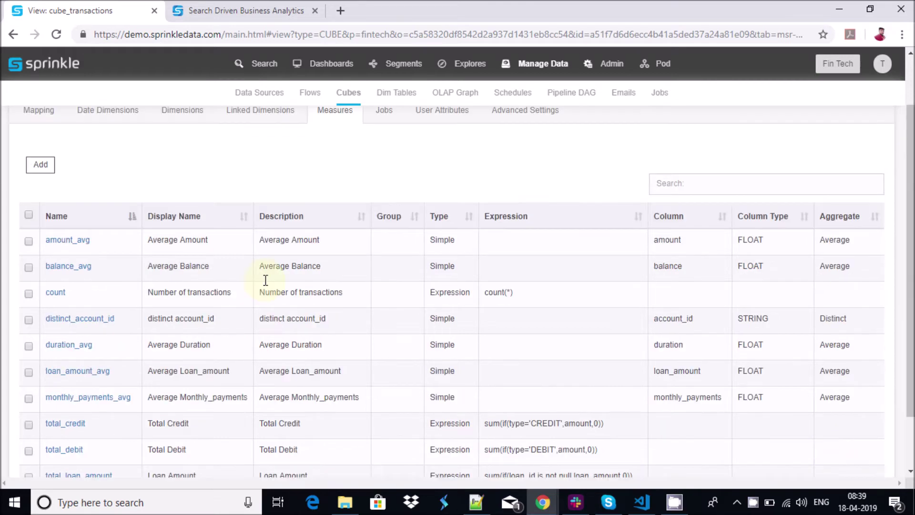
scroll(266, 282, "down", 2)
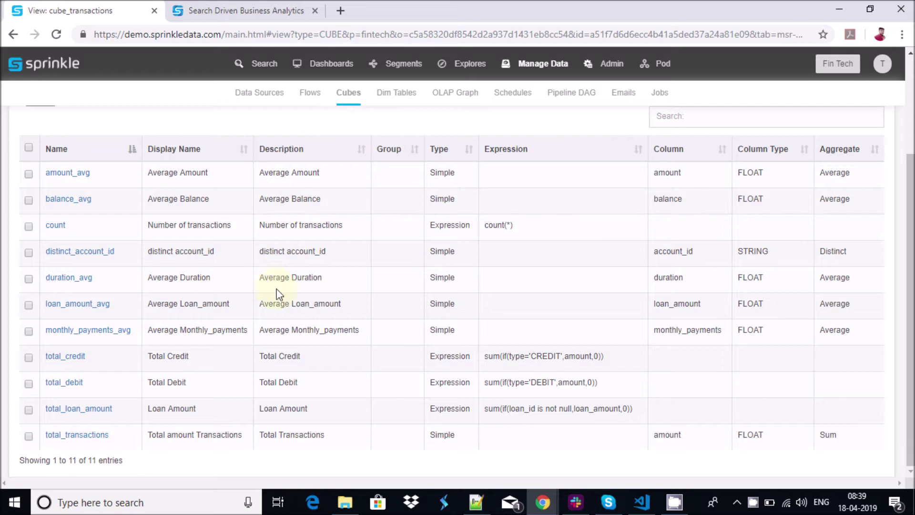
scroll(277, 286, "up", 2)
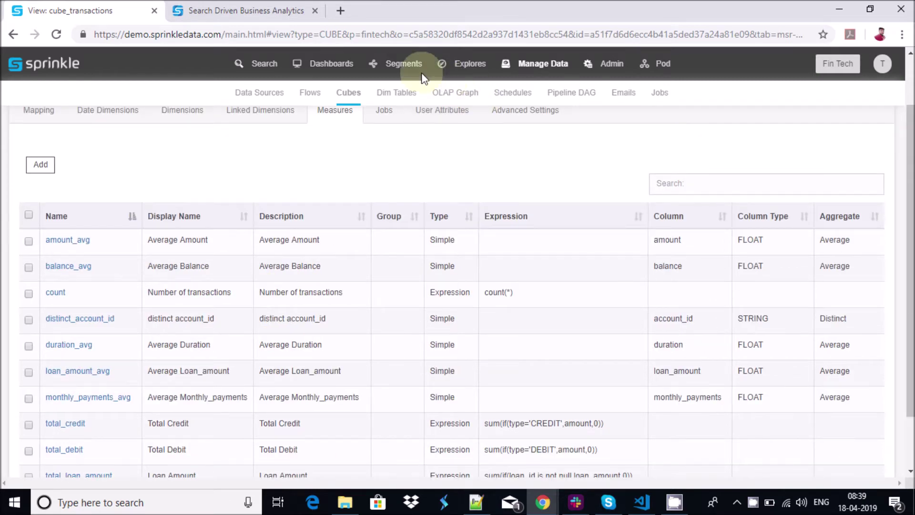
- Open the client stats segment and view its results table
left_click(404, 64)
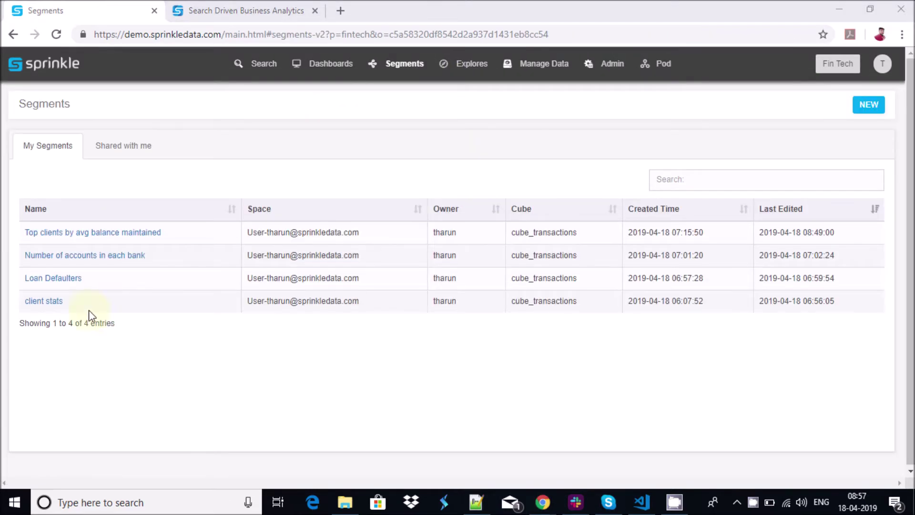
left_click(52, 306)
left_click(51, 305)
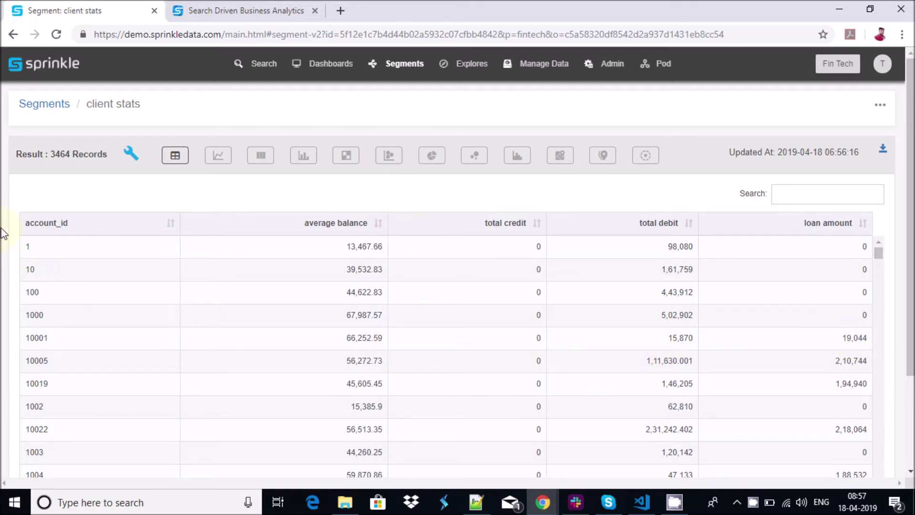
- Open the Loan Defaulters segment and examine the contract and payment wording in its status column
left_click(44, 115)
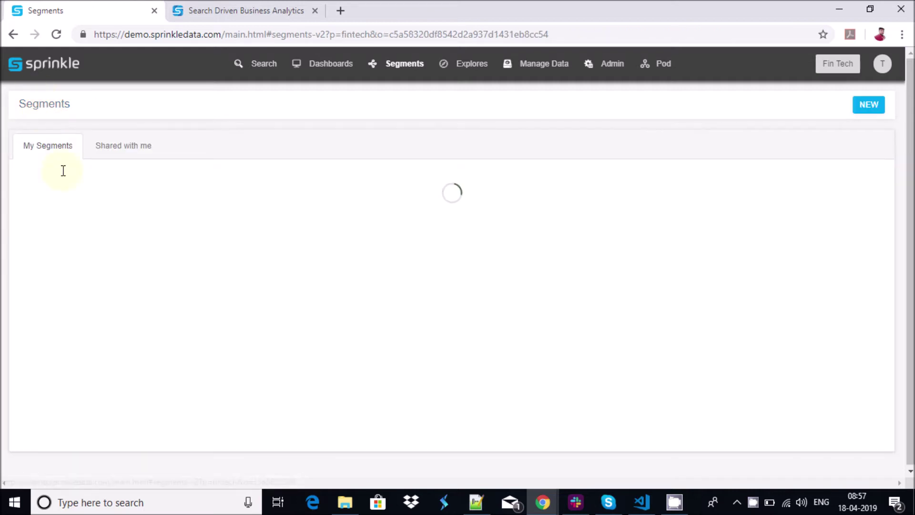
left_click(67, 276)
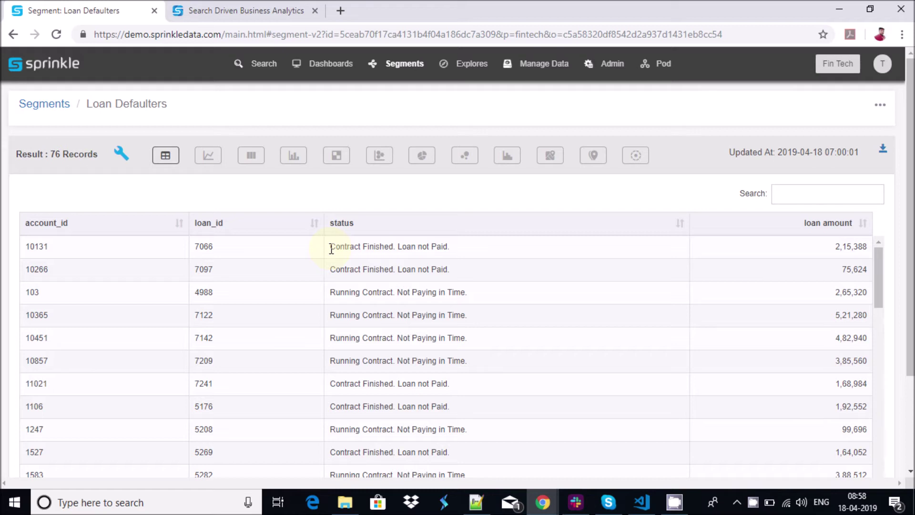
left_click_drag(332, 249, 401, 246)
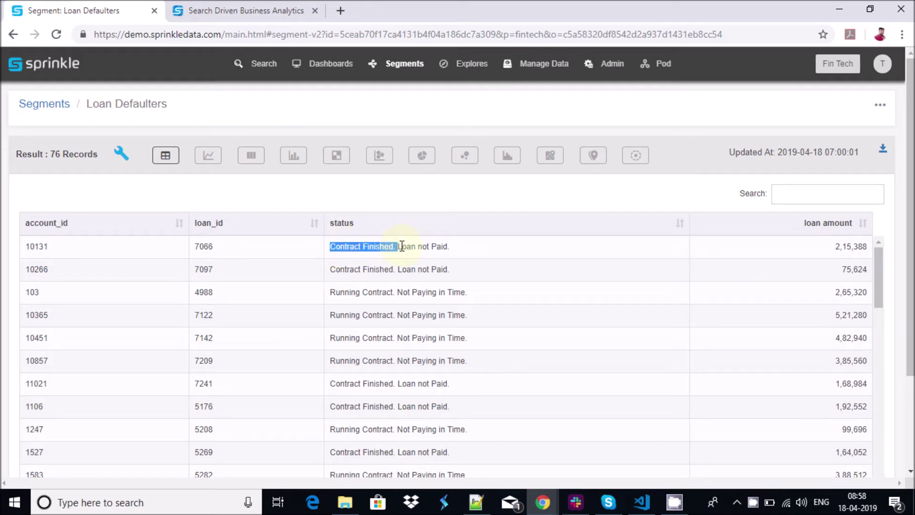
left_click(473, 247)
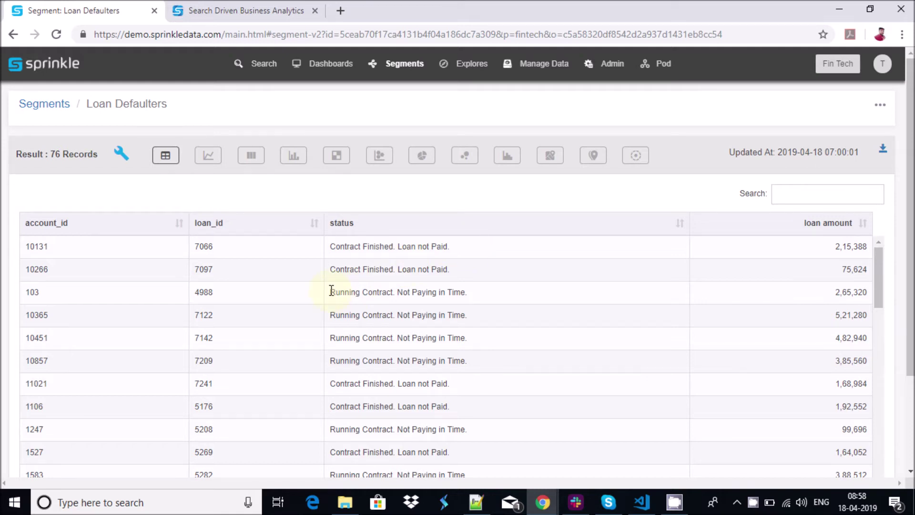
left_click_drag(331, 291, 466, 292)
left_click(400, 291)
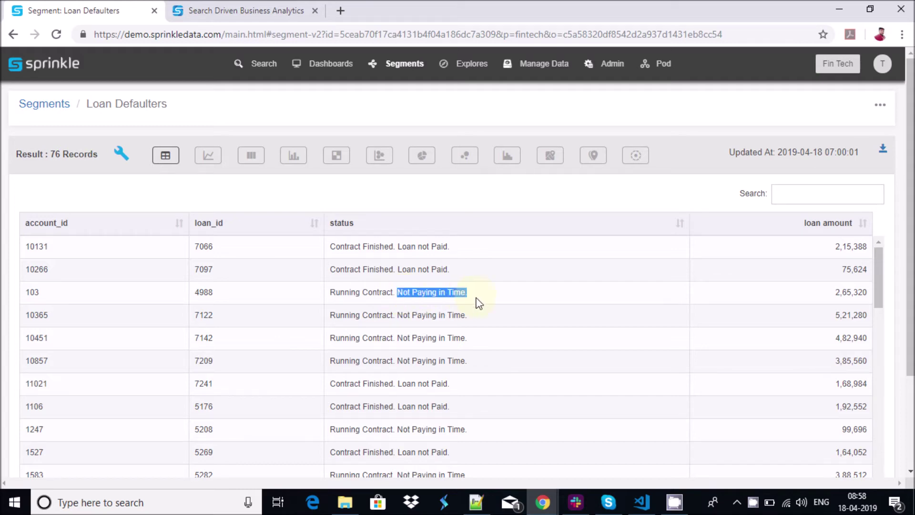
left_click(496, 317)
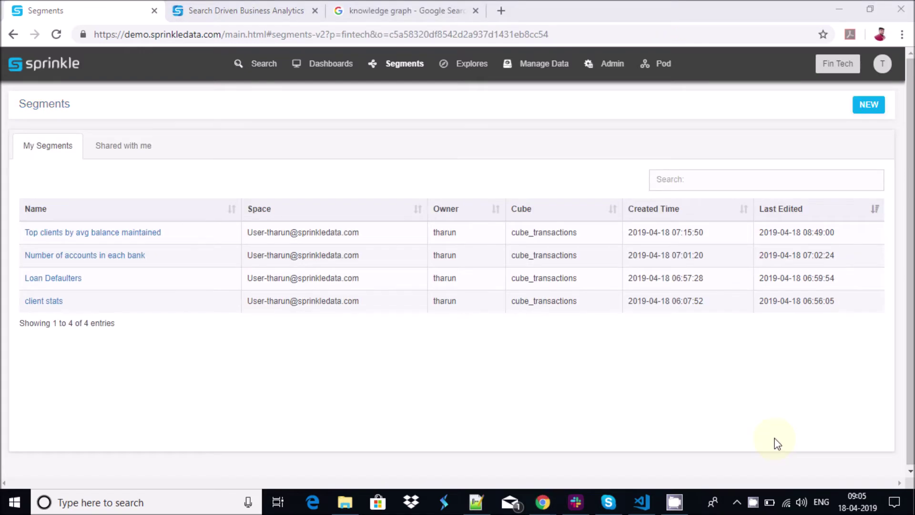
- View the charts of the segments Number of accounts in each bank and Top clients by avg balance maintained
left_click(113, 260)
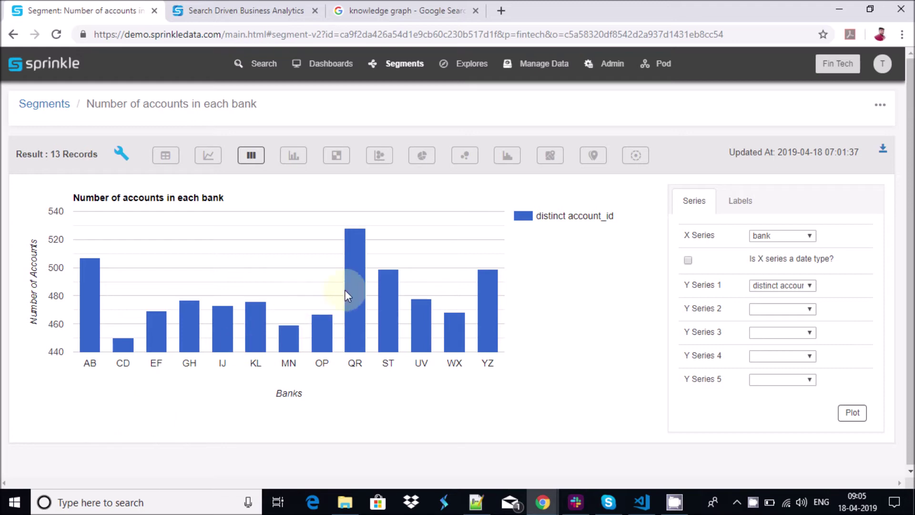
mouse_move(356, 285)
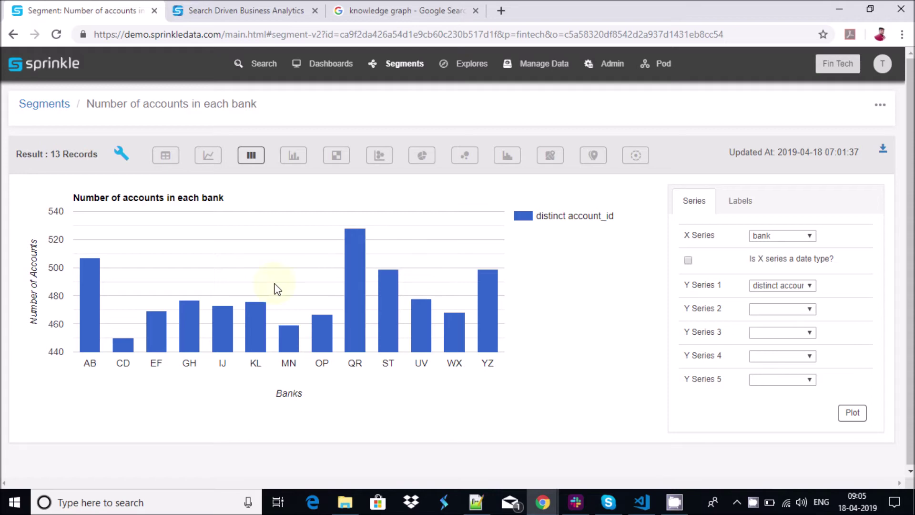
mouse_move(82, 284)
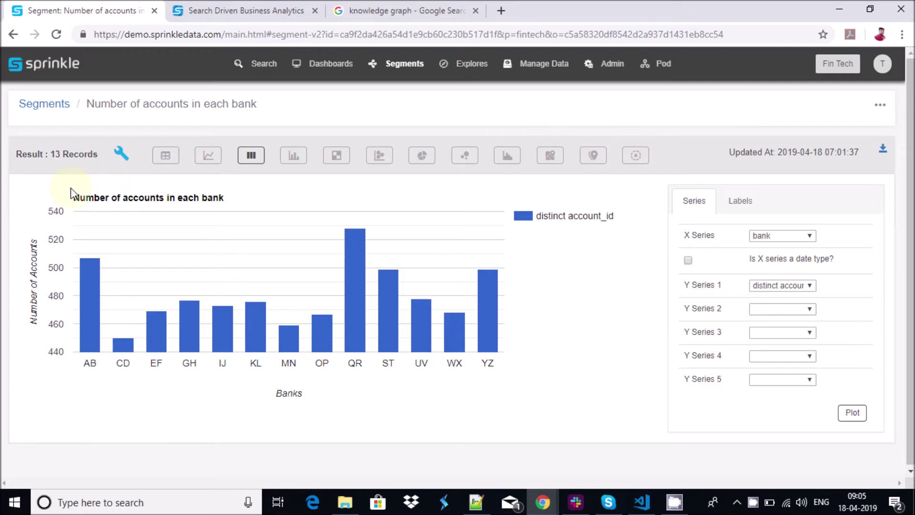
left_click(33, 107)
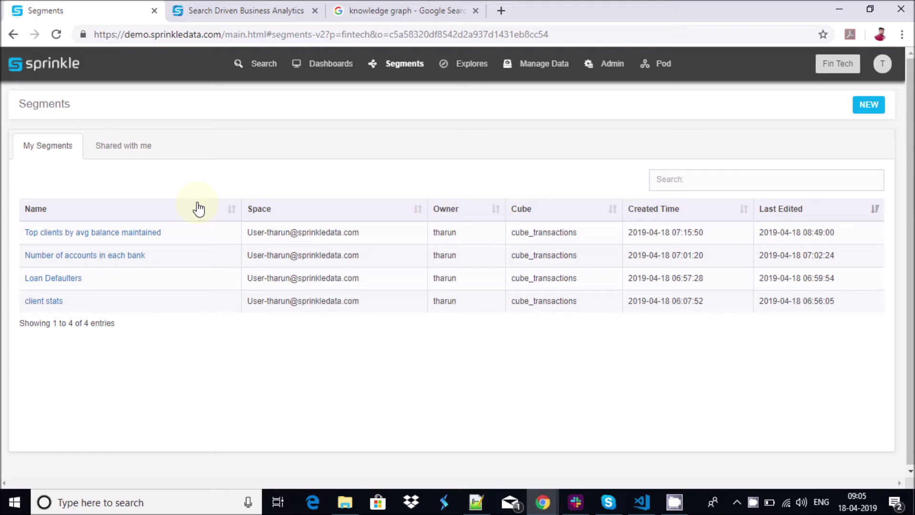
left_click(125, 237)
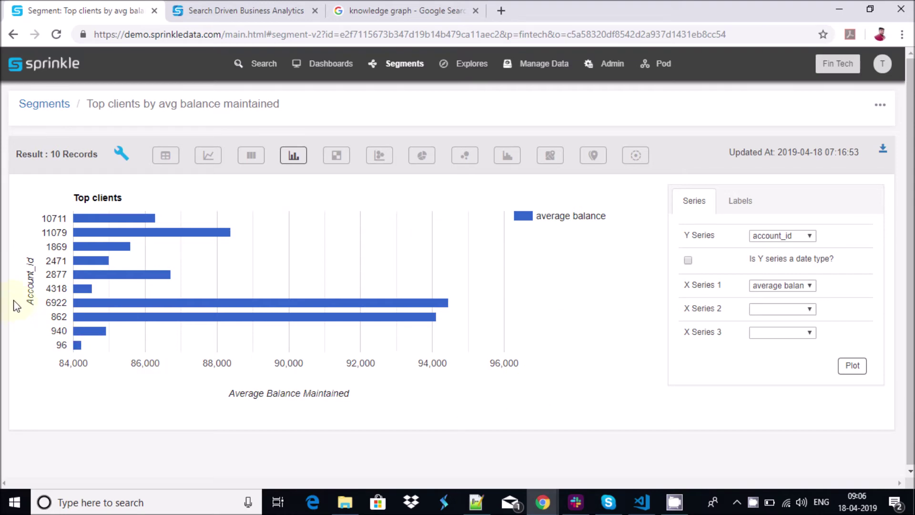
- Leave the segment and open dashboard2 from the dashboards list
left_click(45, 107)
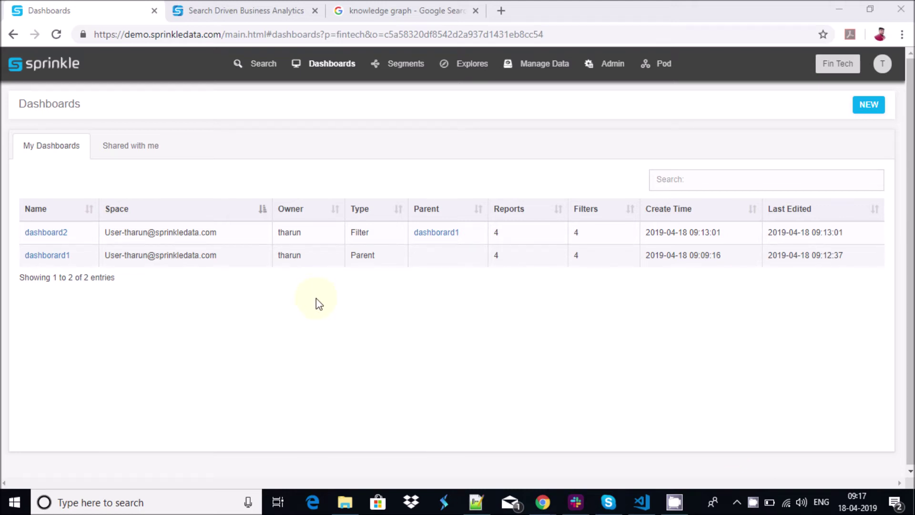
left_click(59, 233)
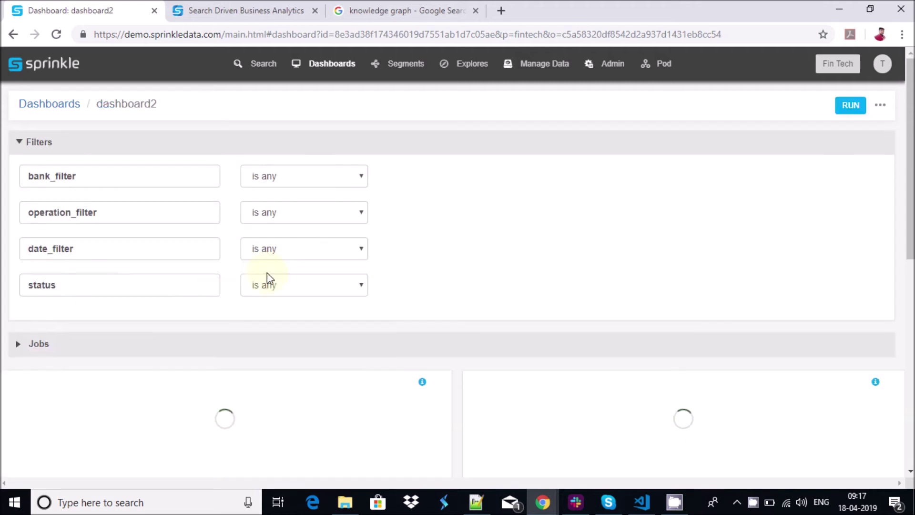
- Look over dashboard2 and set its date_filter to "is in current year"
scroll(519, 274, "down", 3)
scroll(521, 276, "down", 4)
scroll(521, 276, "up", 7)
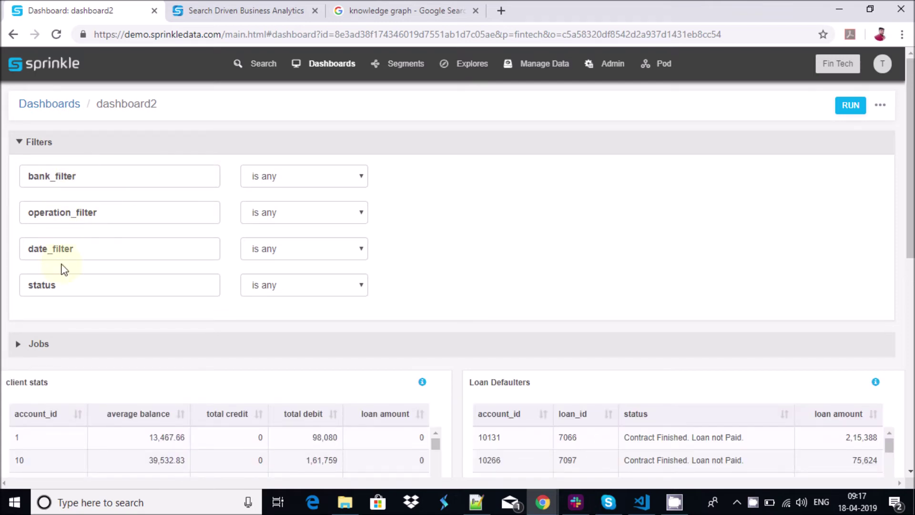
scroll(528, 295, "down", 2)
scroll(528, 290, "up", 2)
left_click(320, 250)
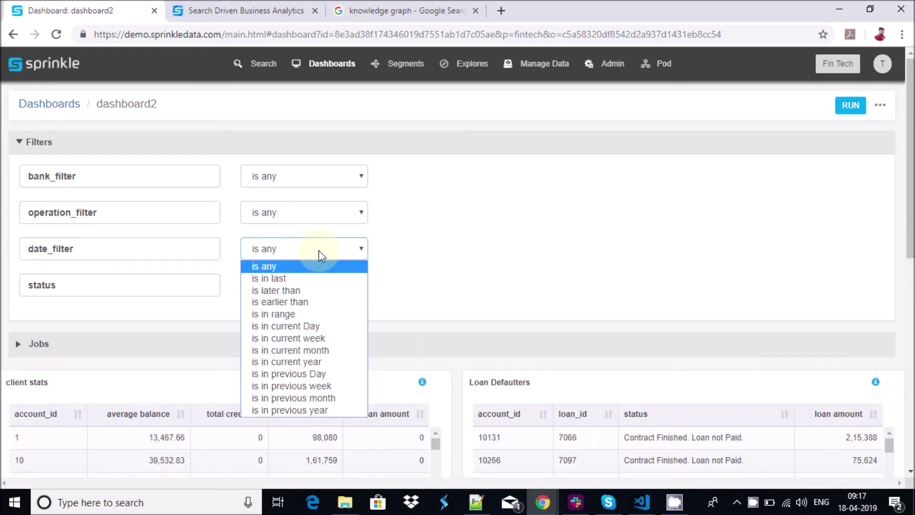
left_click(312, 362)
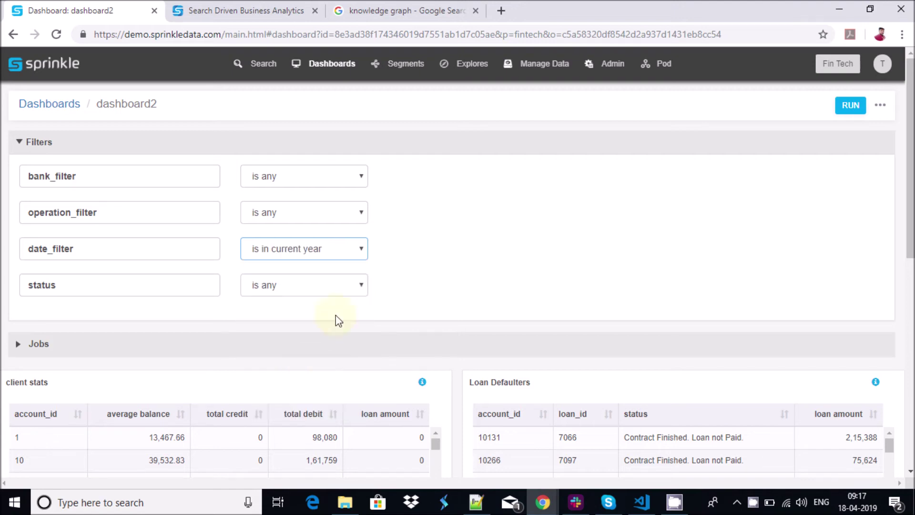
- Set bank_filter to "contains" with the banks CD, AB, EF and GH
left_click(276, 181)
left_click(284, 206)
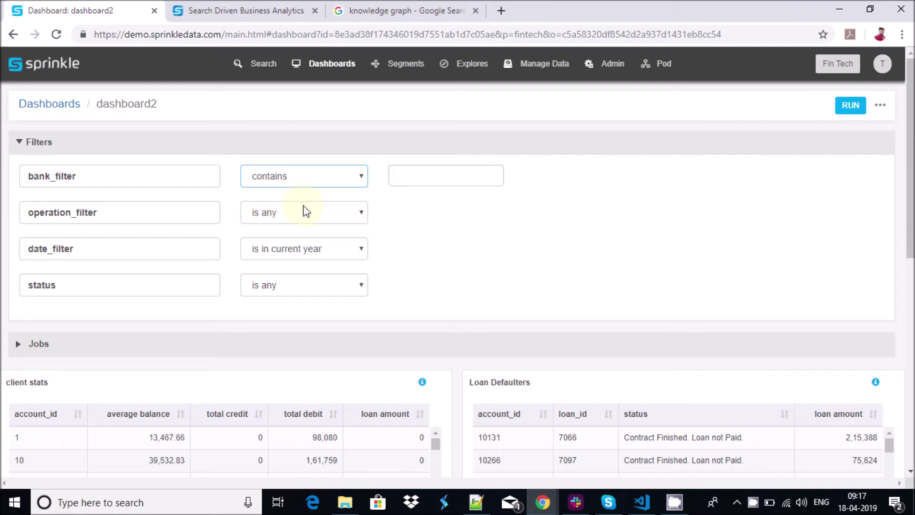
left_click(409, 181)
left_click(412, 215)
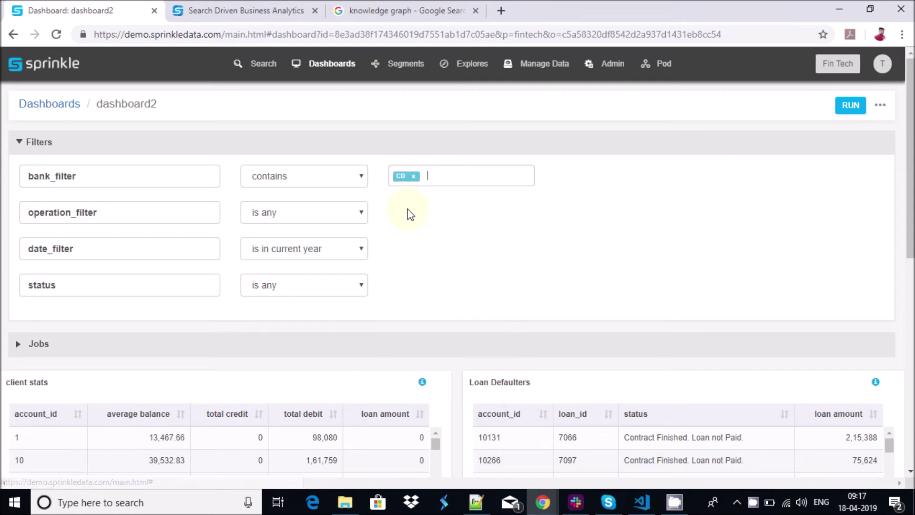
type("ab")
left_click(438, 200)
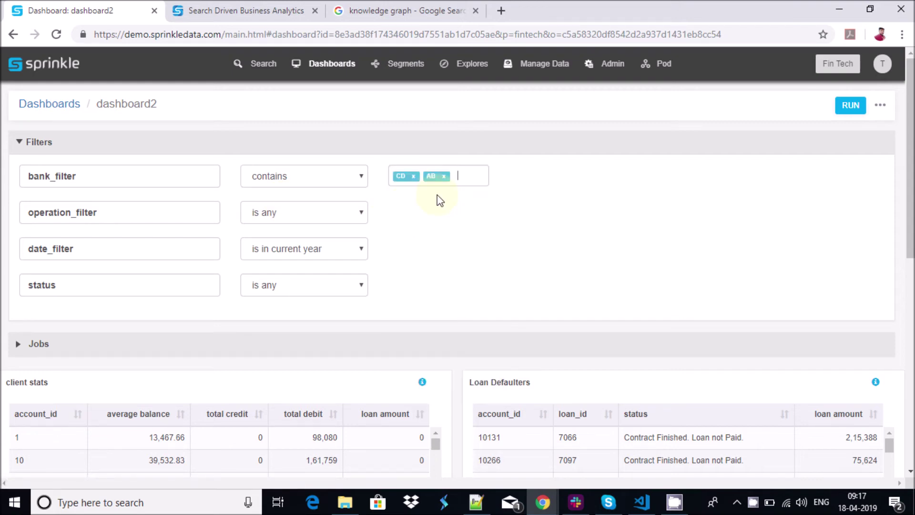
type("e")
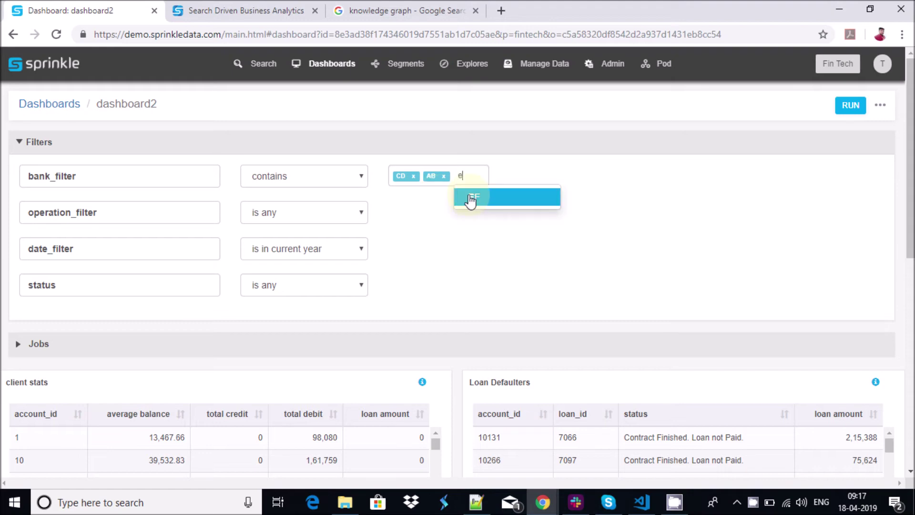
left_click(479, 200)
type("g")
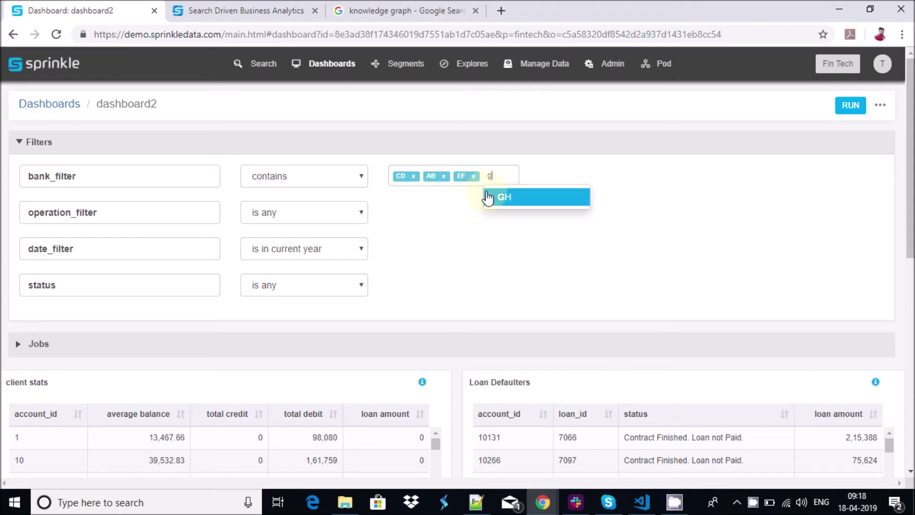
left_click(497, 197)
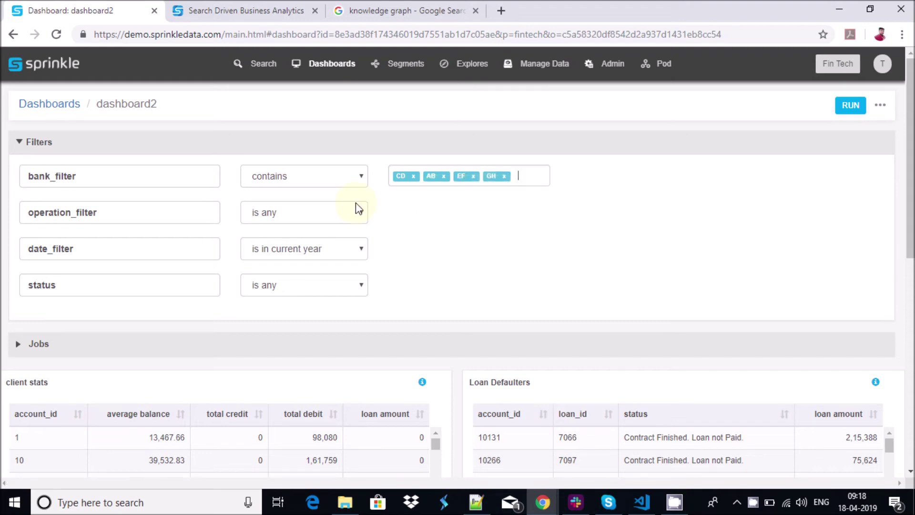
- Set operation_filter to "contains" with the value "collection from another bank"
left_click(294, 213)
left_click(293, 237)
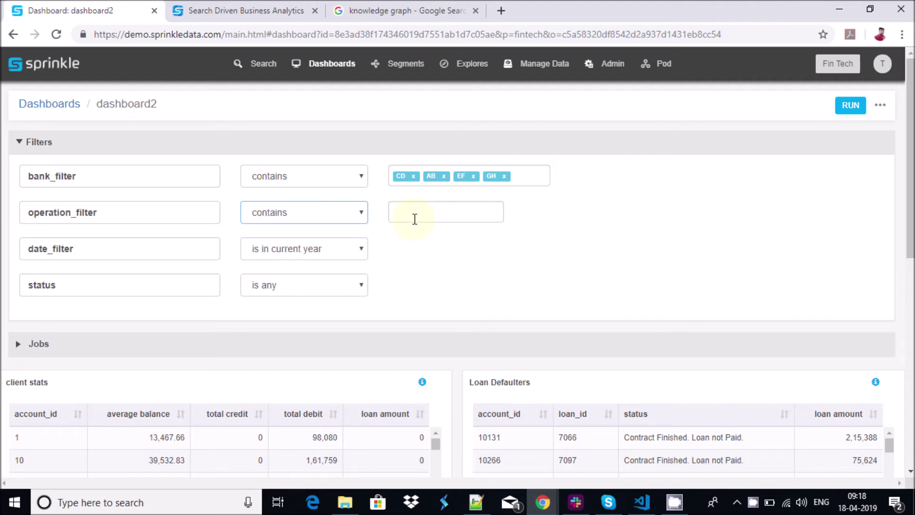
left_click(415, 216)
left_click(440, 233)
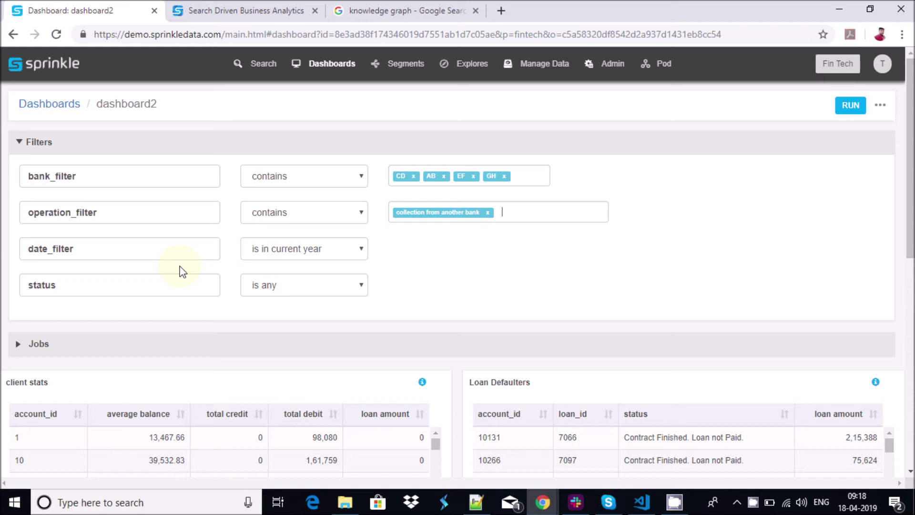
- Set the status filter to "contains" and choose one of the suggested status values
left_click(297, 289)
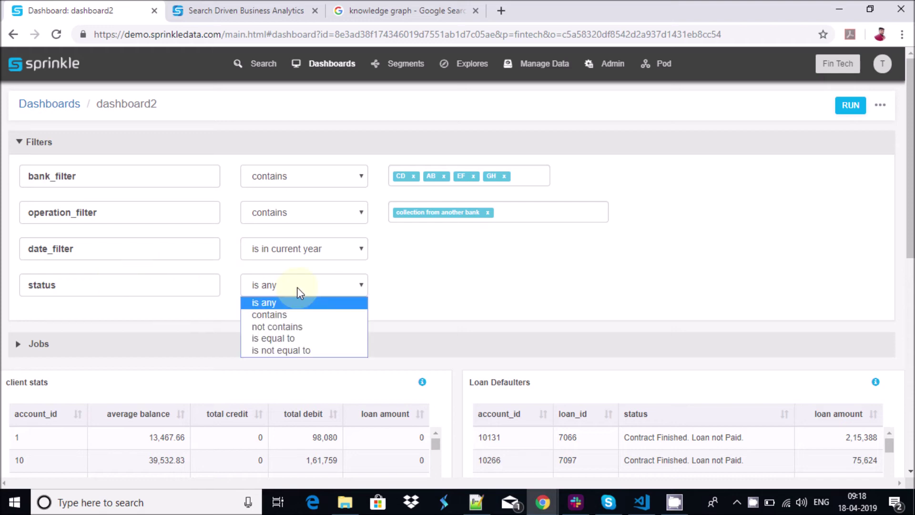
left_click(297, 315)
left_click(421, 288)
left_click(421, 304)
- Run the dashboard with the chosen filters and review the bank accounts and average balance charts
left_click(850, 107)
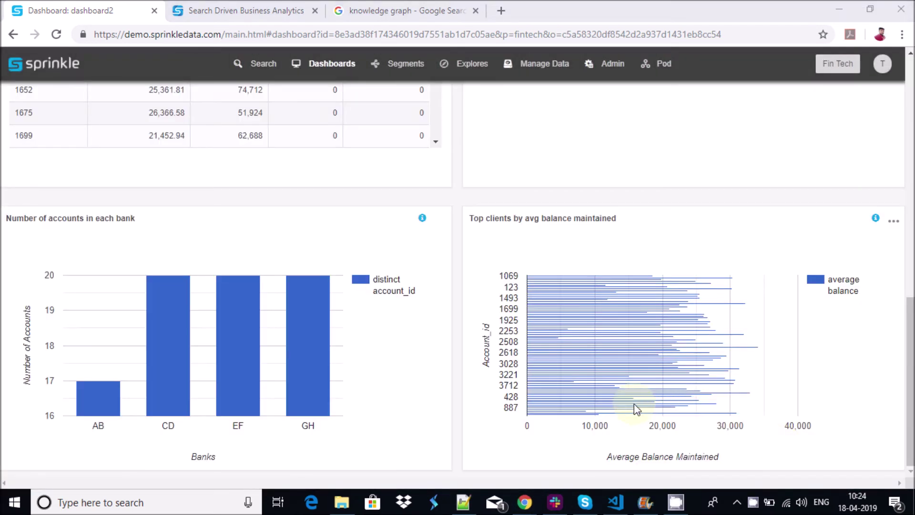
scroll(400, 381, "up", 3)
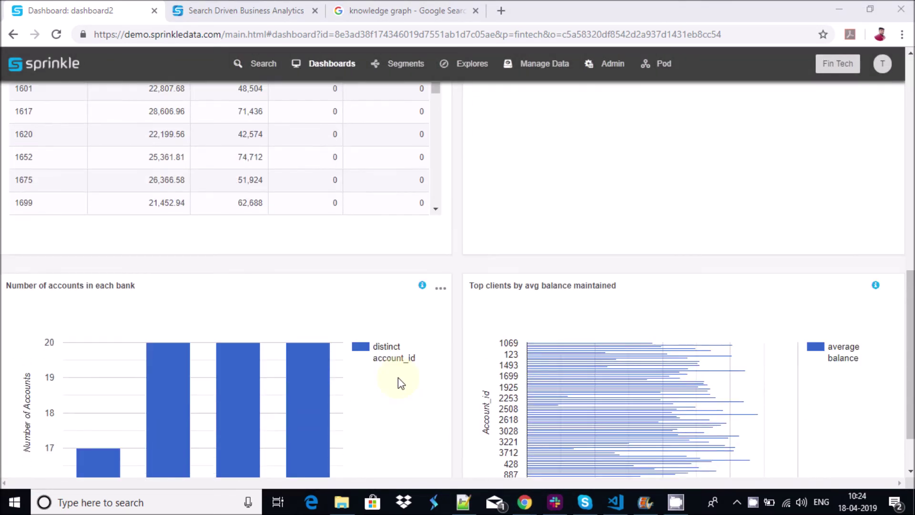
scroll(399, 378, "up", 2)
scroll(399, 378, "down", 4)
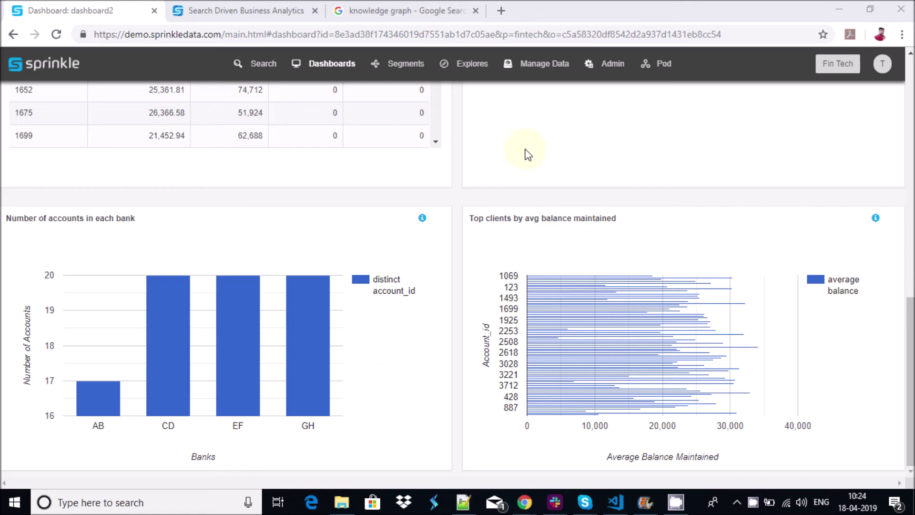
- Search the project's data for "top account id by number of transactions" and examine the resulting bar chart
left_click(263, 68)
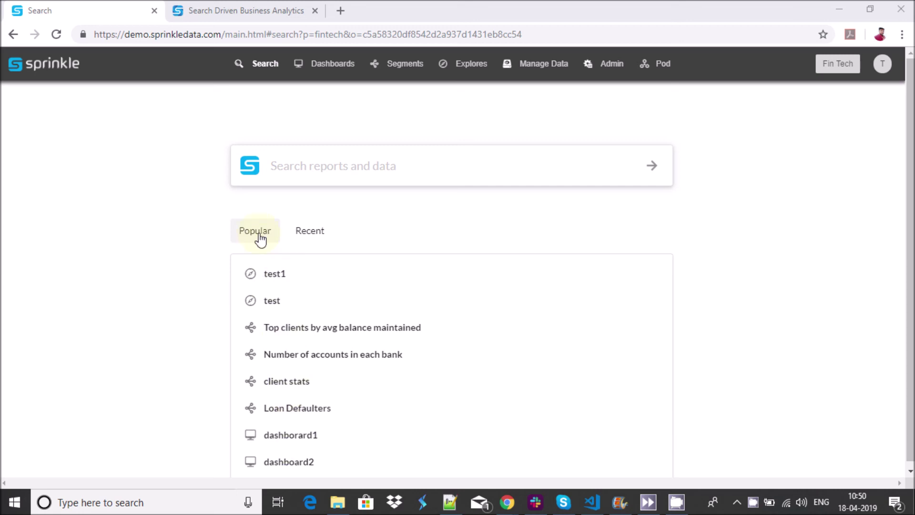
left_click(338, 167)
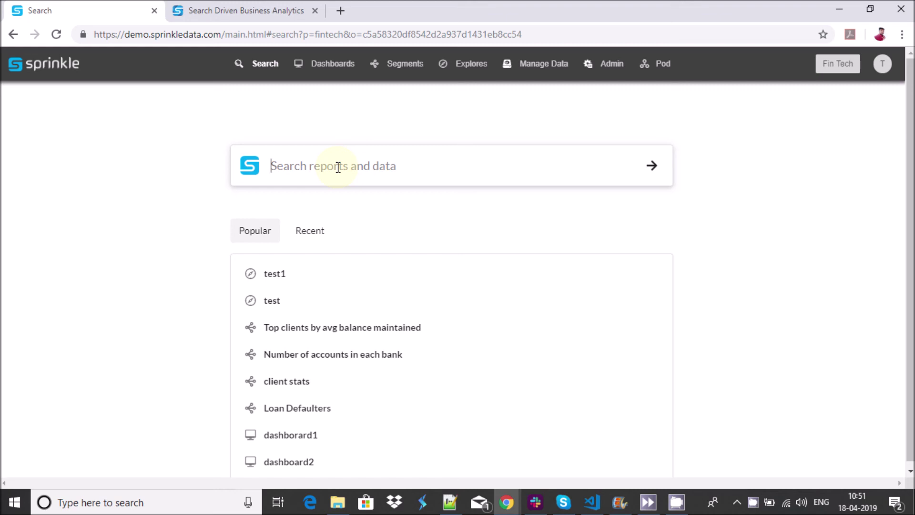
type("T")
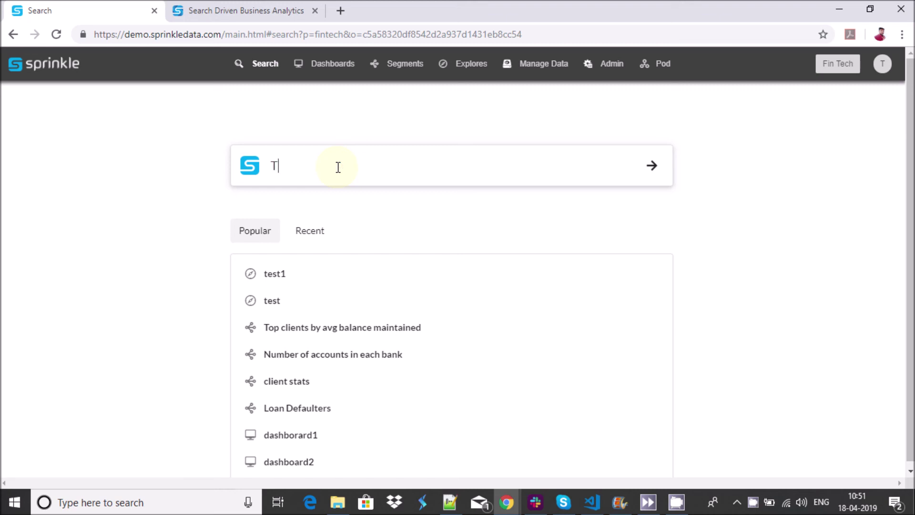
type("op accou")
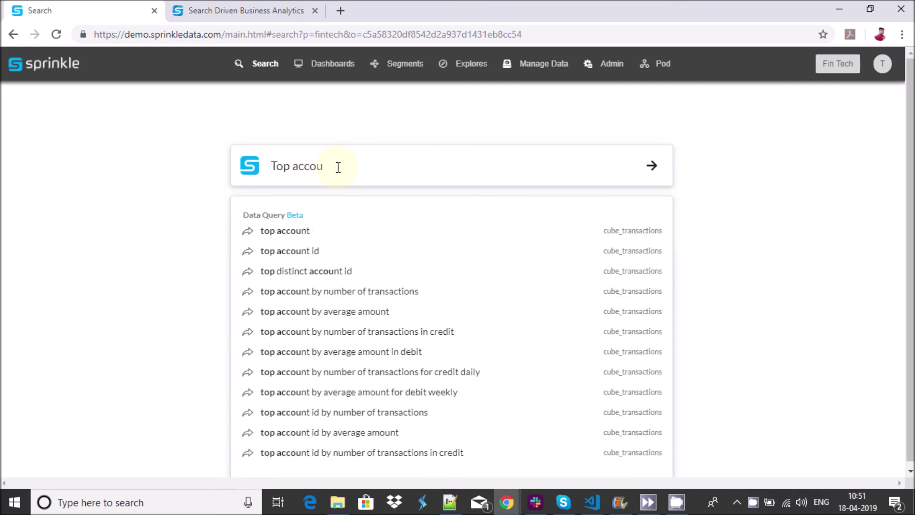
type("nt id")
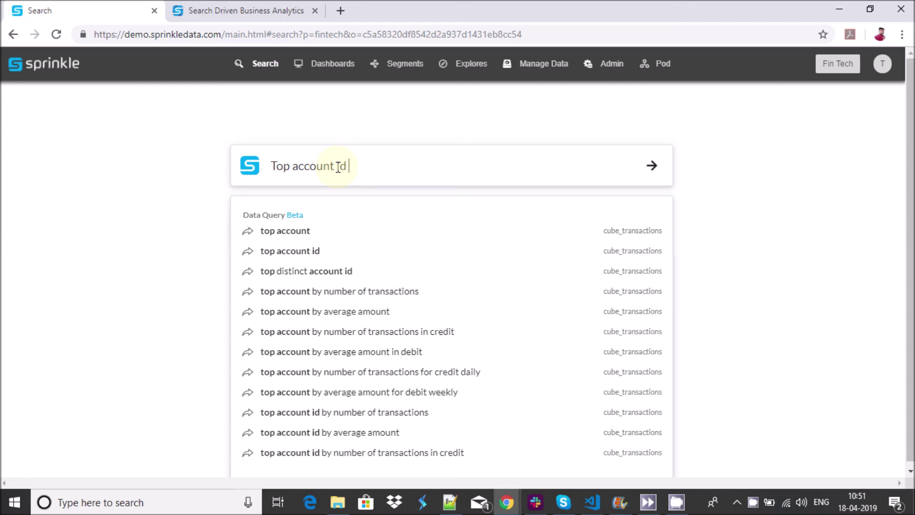
type(" by")
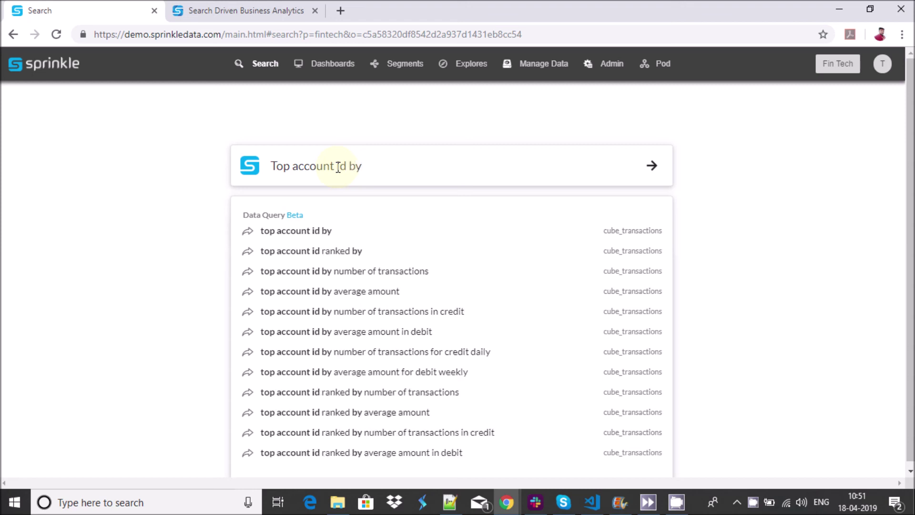
key("Down")
key("Down")
key("Down")
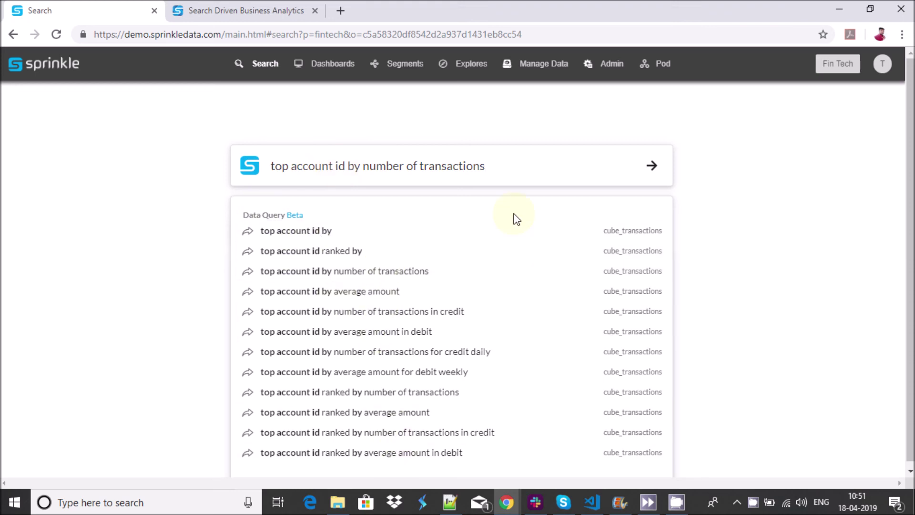
key("Return")
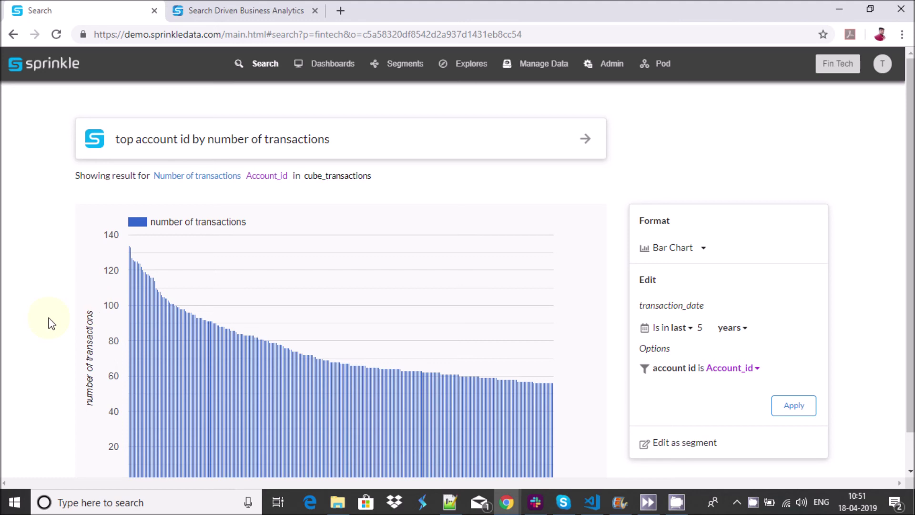
scroll(50, 322, "down", 1)
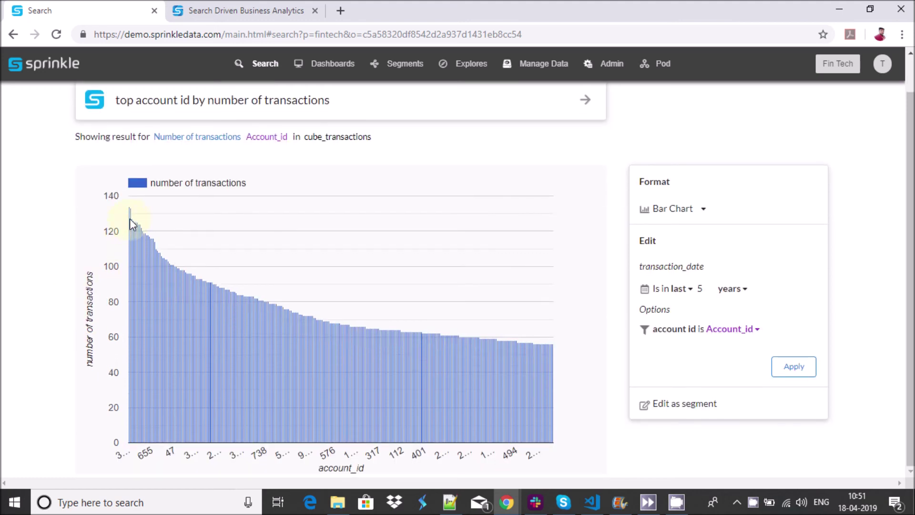
mouse_move(132, 220)
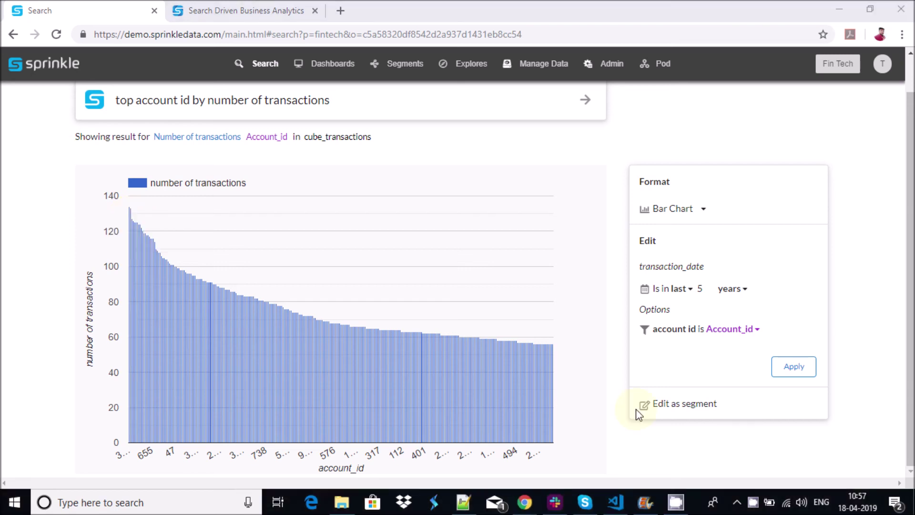
- Replace the search query with the suggested "number of transactions for credit"
scroll(246, 191, "up", 1)
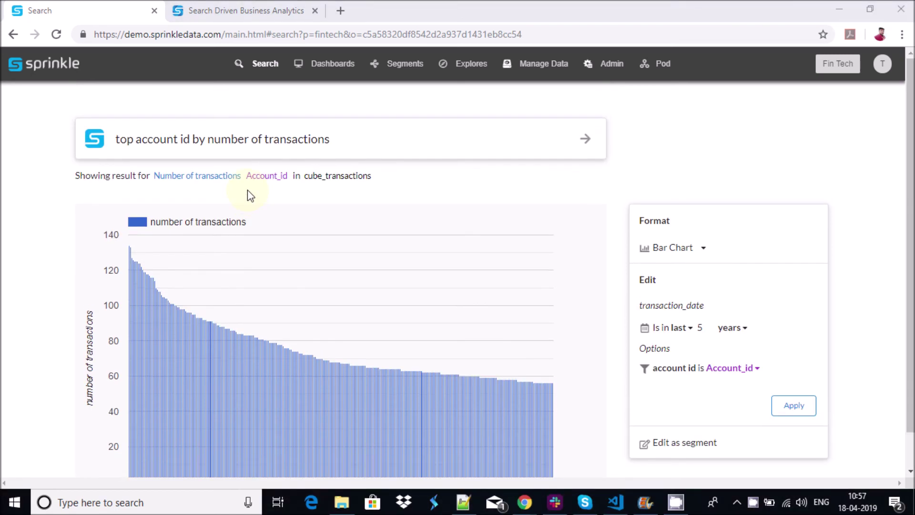
left_click(359, 139)
key("BackSpace")
key("BackSpace")
key("BackSpace")
key("BackSpace")
key("BackSpace")
key("BackSpace")
key("BackSpace")
key("BackSpace")
key("BackSpace")
key("BackSpace")
key("BackSpace")
key("BackSpace")
key("BackSpace")
key("BackSpace")
key("BackSpace")
key("BackSpace")
key("BackSpace")
key("BackSpace")
key("BackSpace")
key("BackSpace")
key("BackSpace")
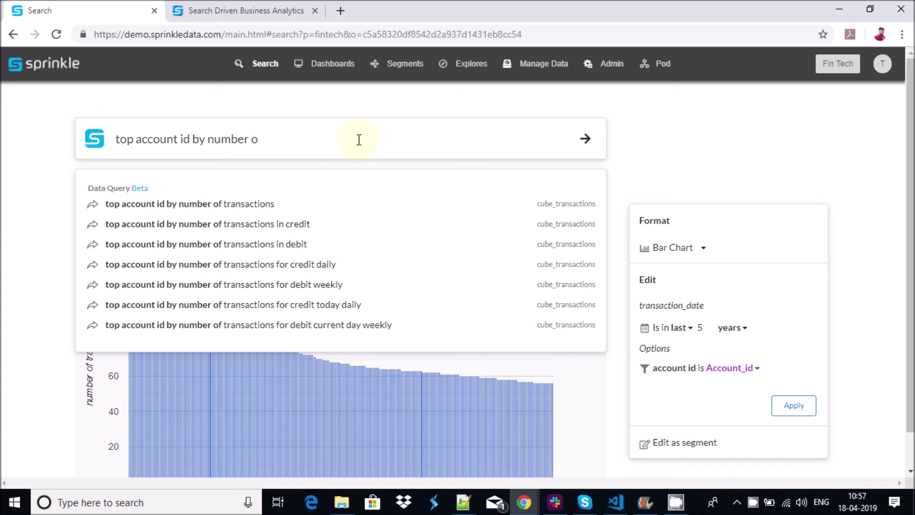
type("number ")
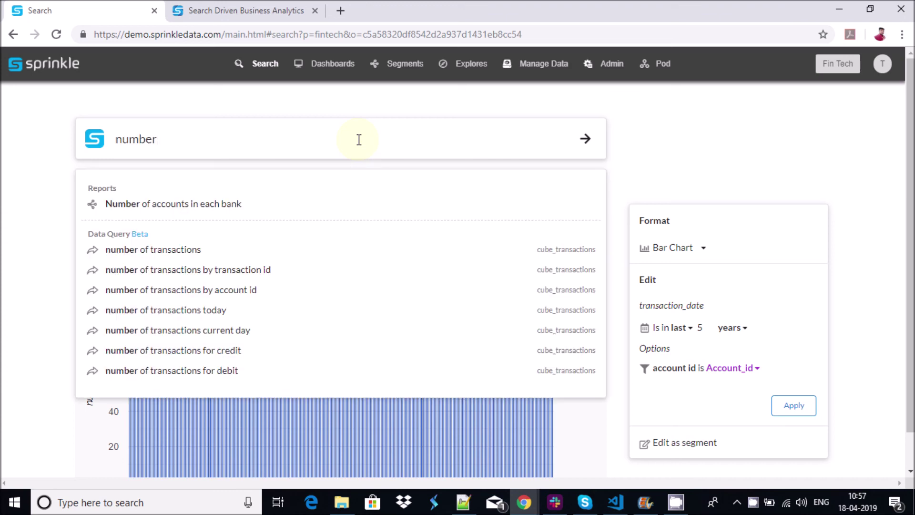
type("of")
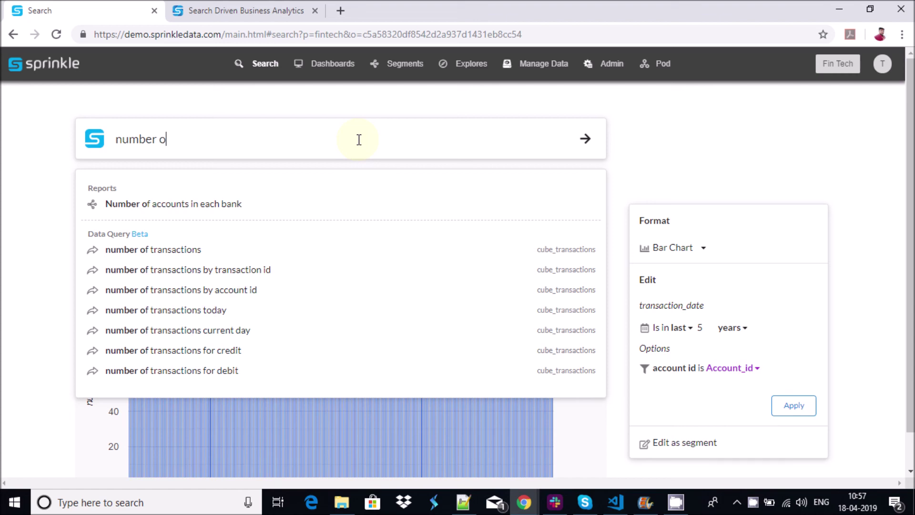
key("Down")
key("Down")
key("Down")
key("Down")
key("Down")
key("Down")
key("Down")
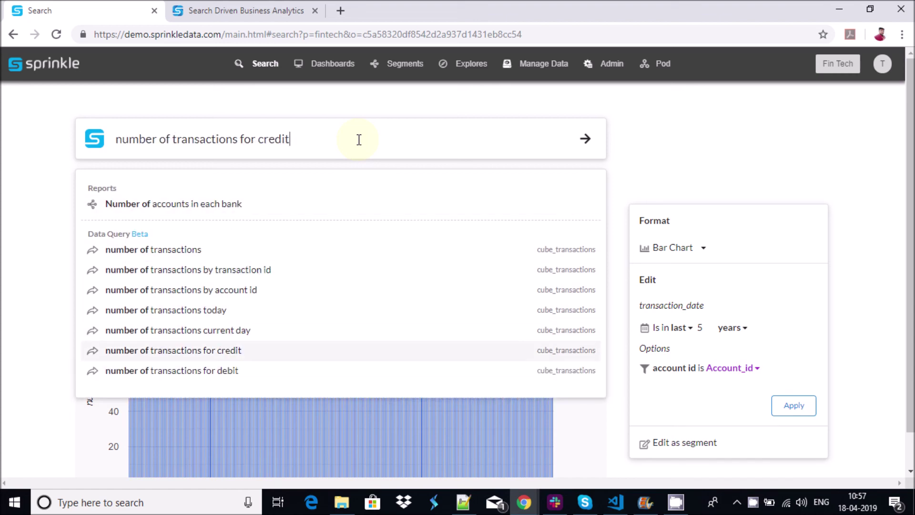
- Extend the query with "in last year", run the search and view its result
type("in ")
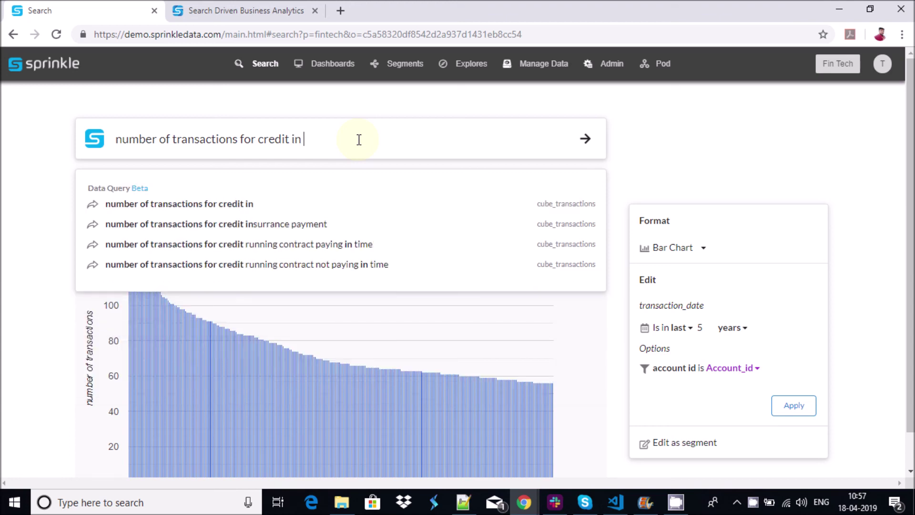
type("last year")
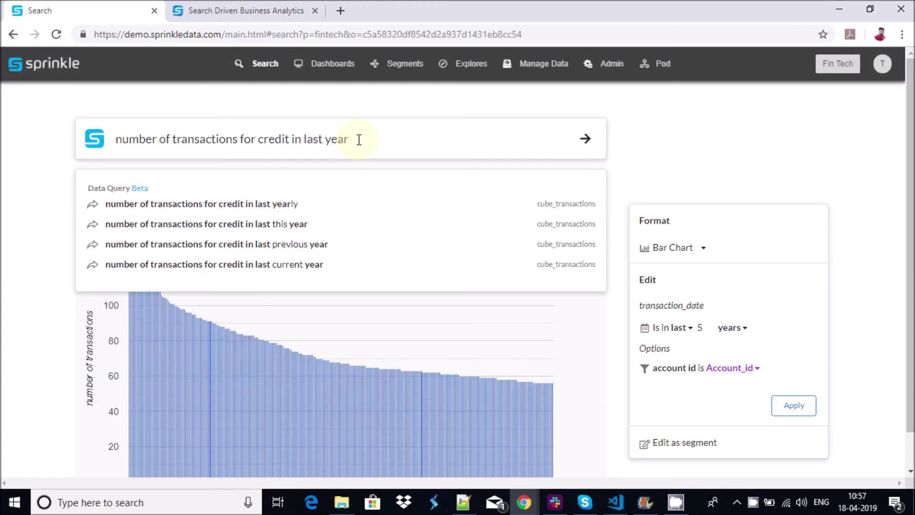
key("Return")
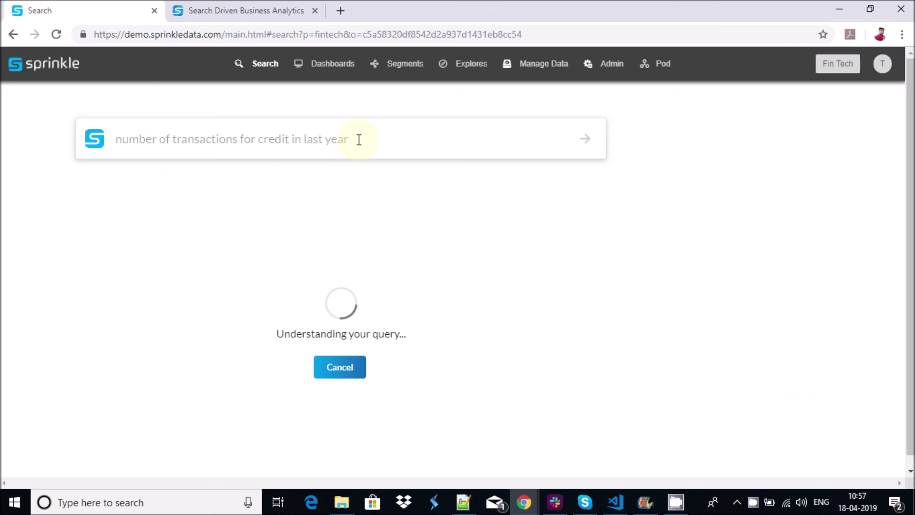
scroll(42, 339, "down", 1)
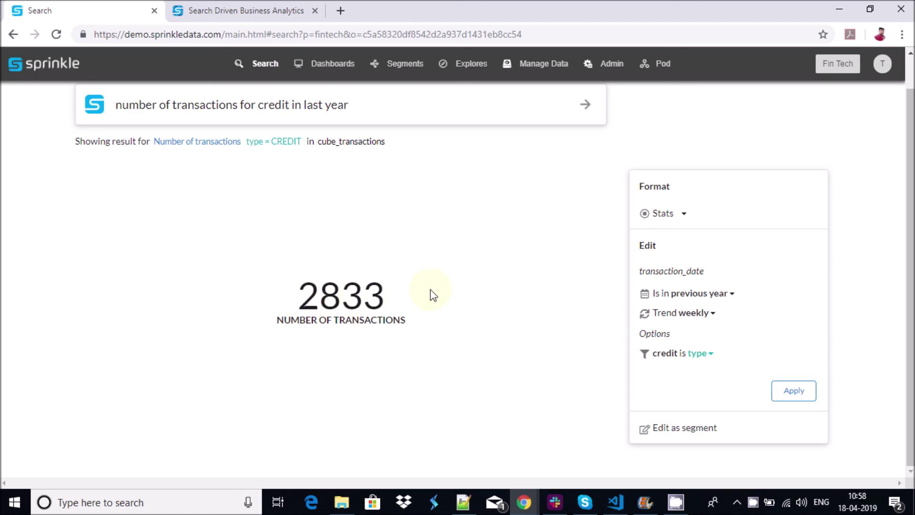
scroll(433, 295, "up", 1)
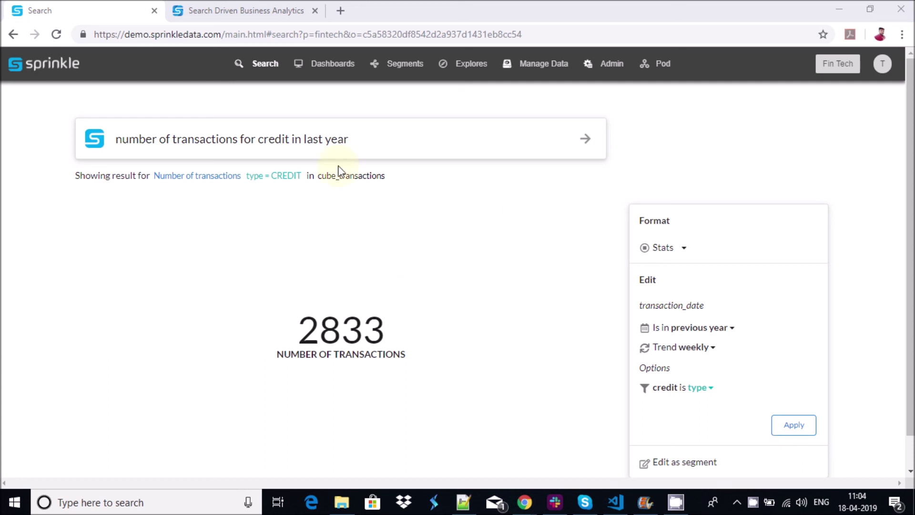
- Replace the search query with the suggested "top account id by loan amount" and inspect the tallest bar of the resulting chart
left_click_drag(365, 143, 129, 136)
left_click(113, 129)
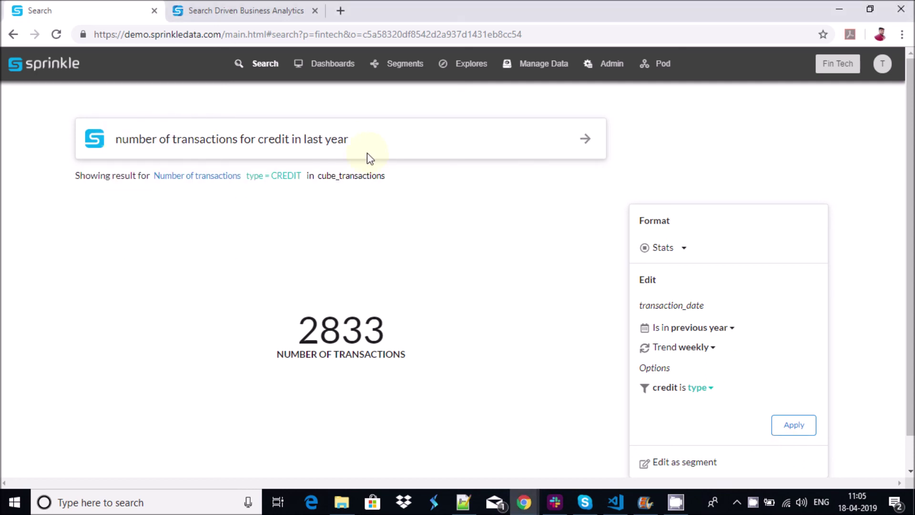
key("ctrl+a")
key("BackSpace")
type("top accoun")
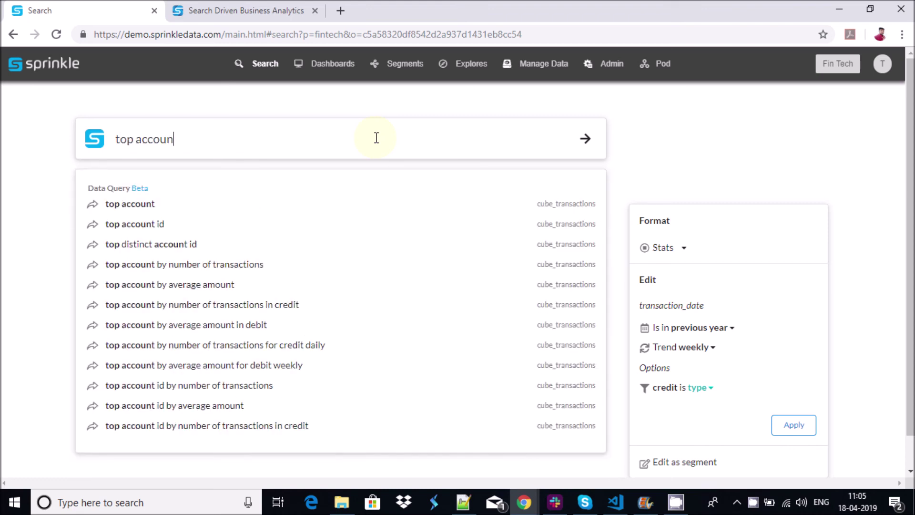
type("t")
type(" i")
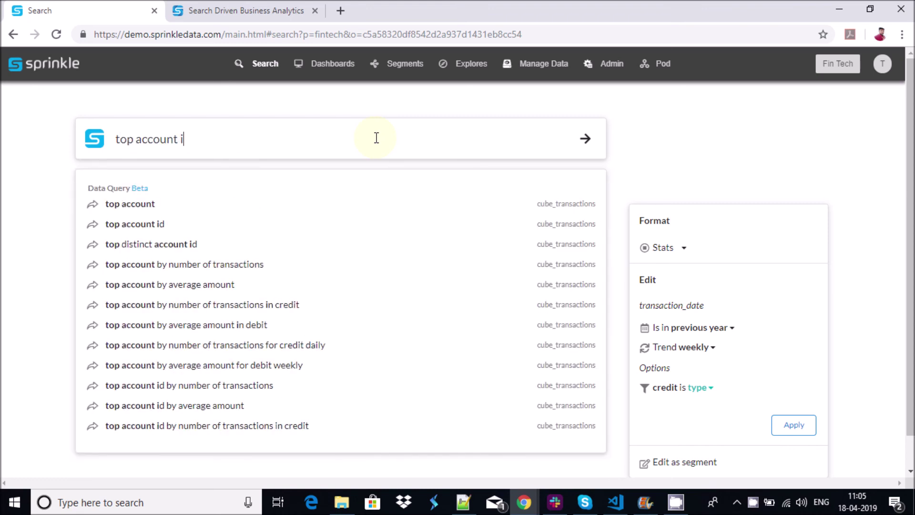
type("d by loa")
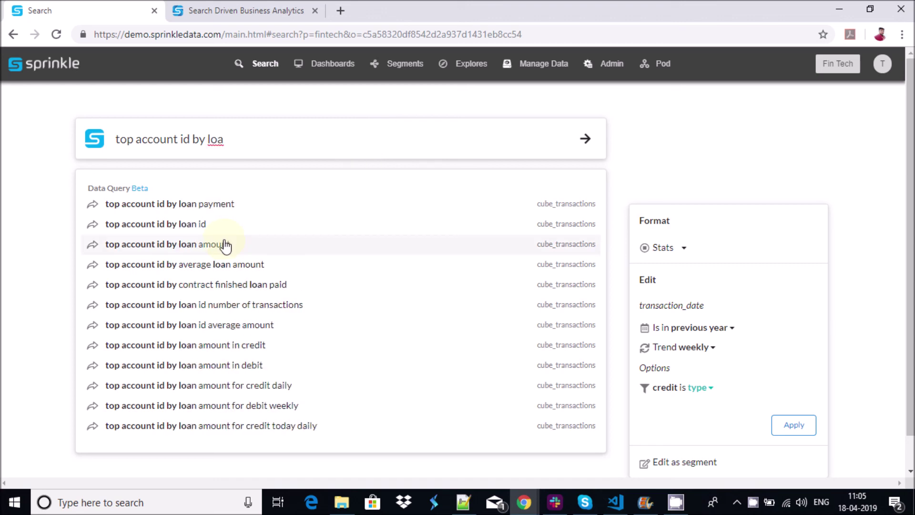
left_click(225, 245)
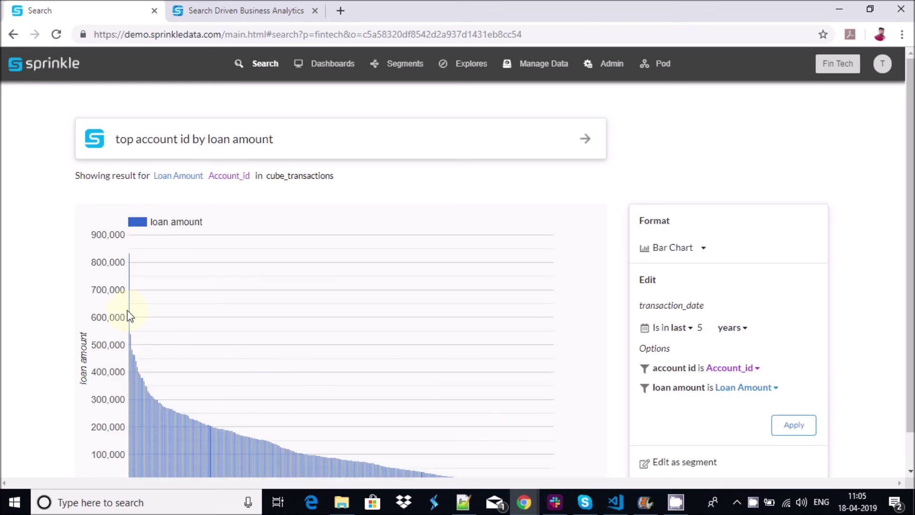
mouse_move(131, 271)
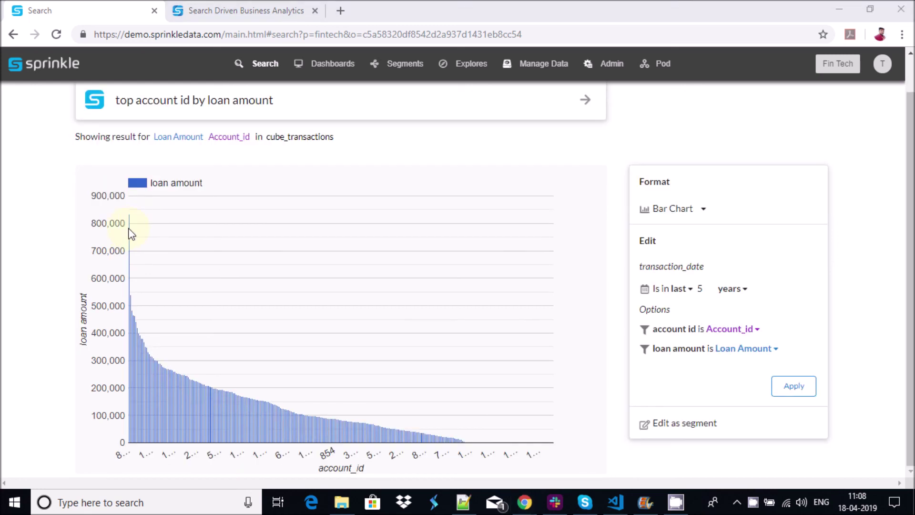
mouse_move(129, 232)
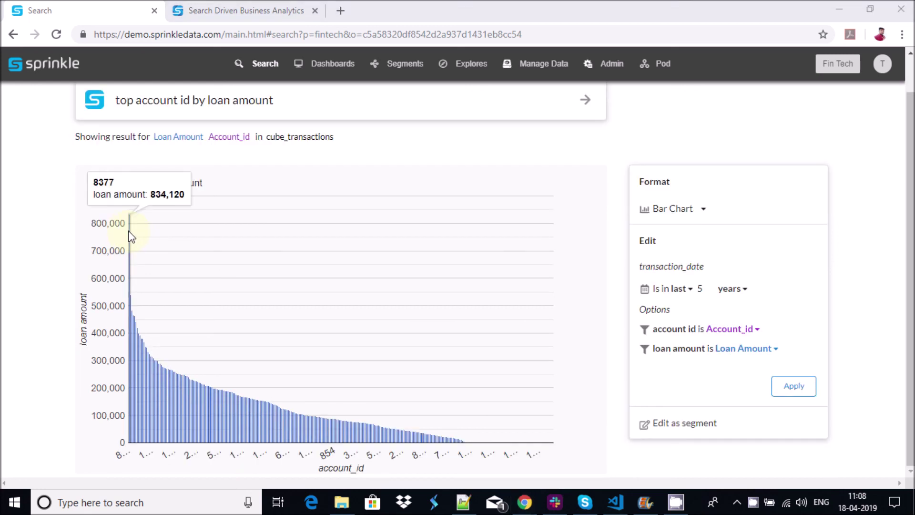